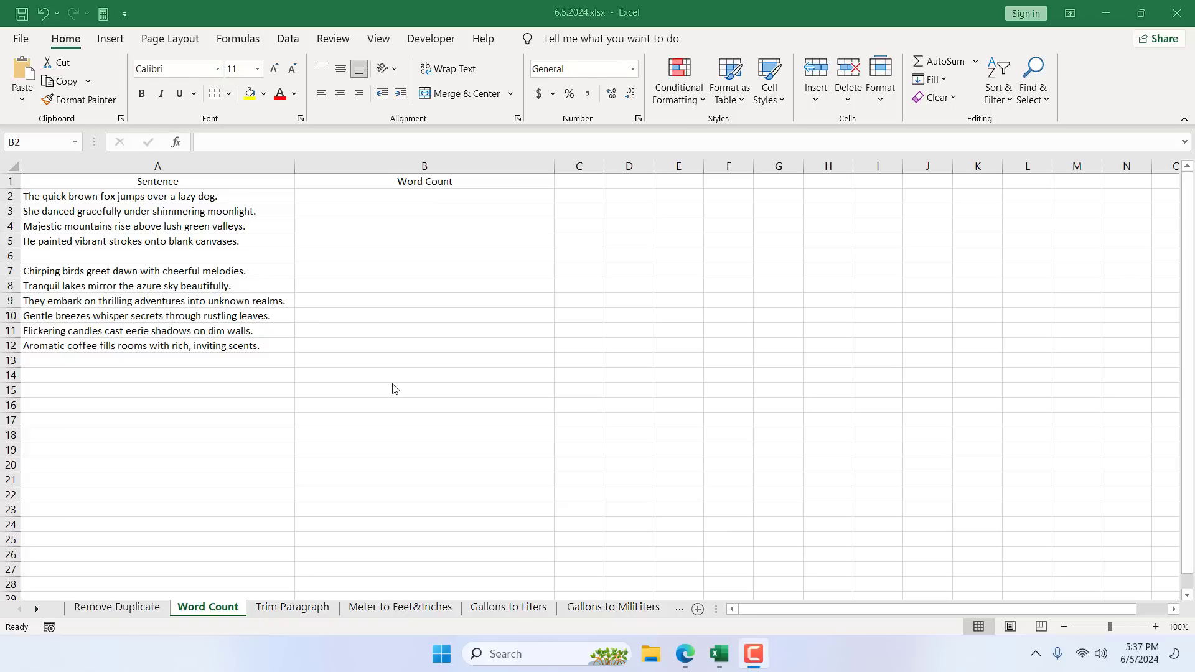
Inspect the first sentence in A2, the blank A6, and their Word Count cells B2 and B6.
click(253, 200)
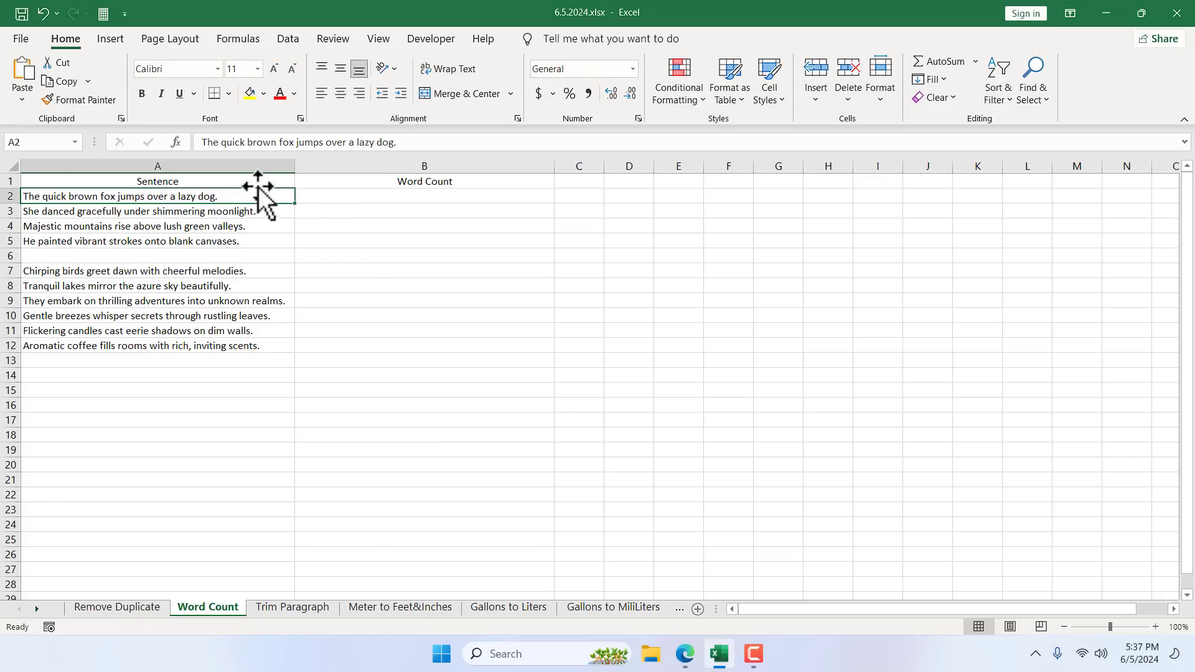
click(227, 164)
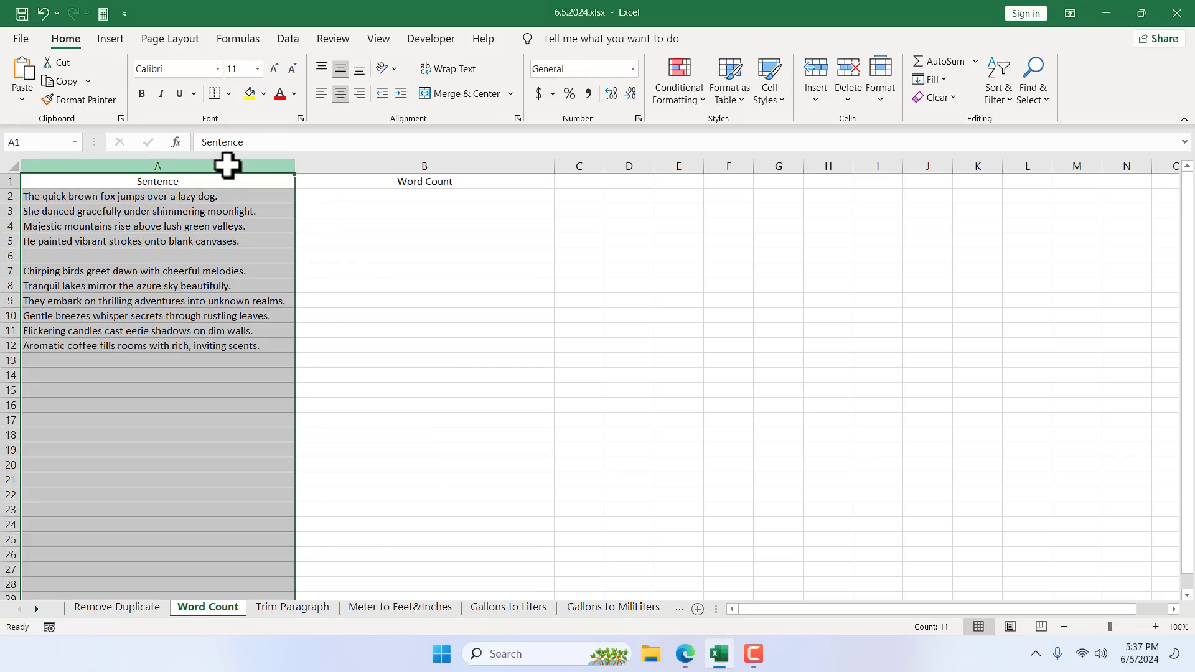
click(344, 199)
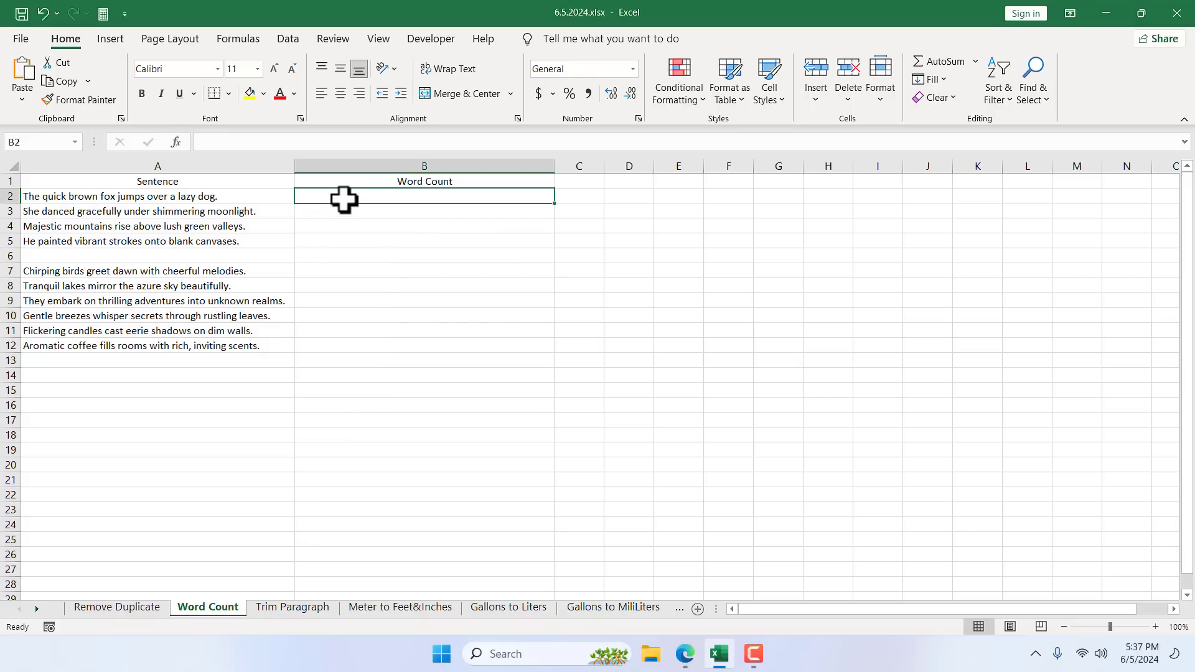
click(103, 198)
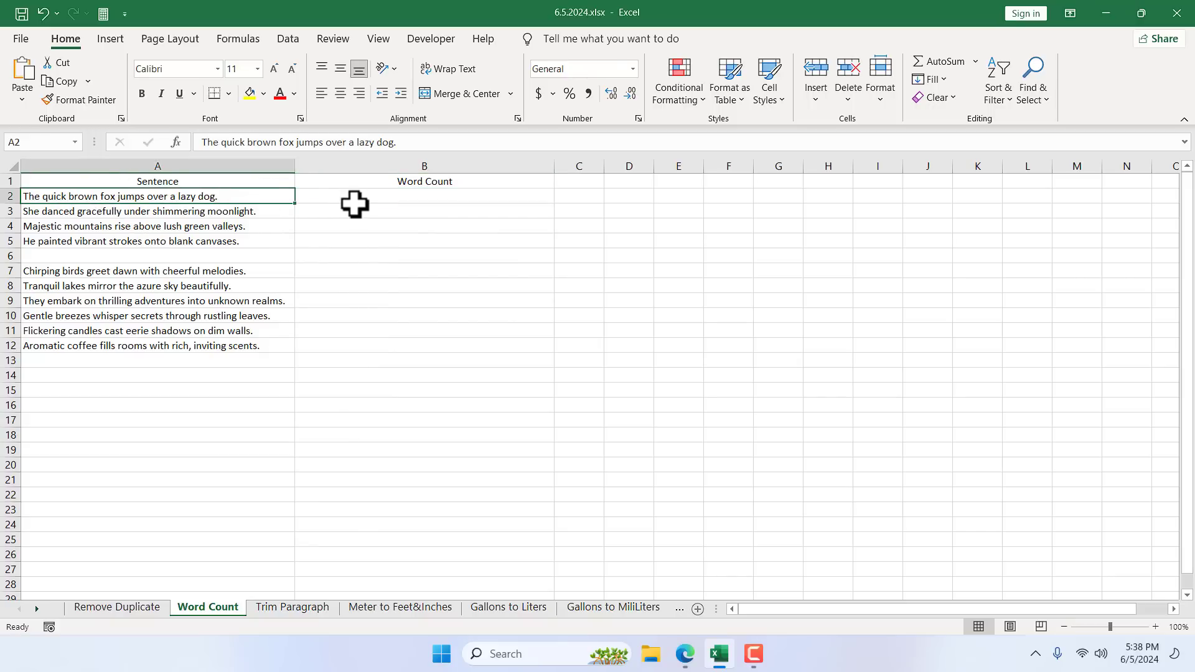
click(368, 198)
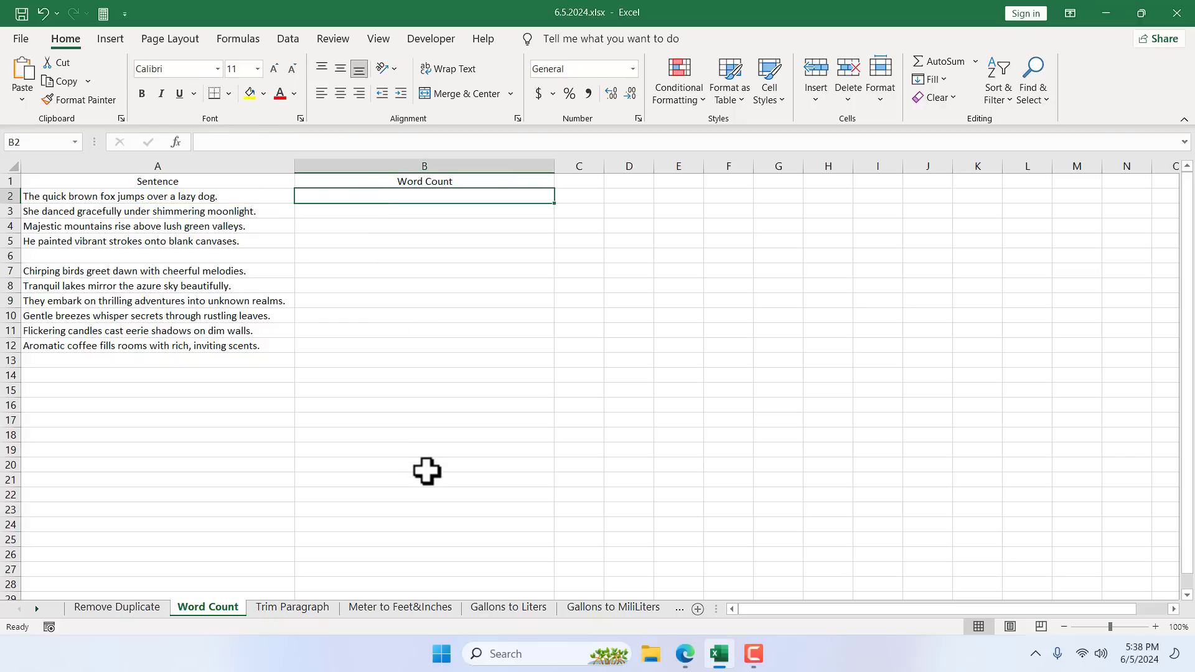
click(249, 257)
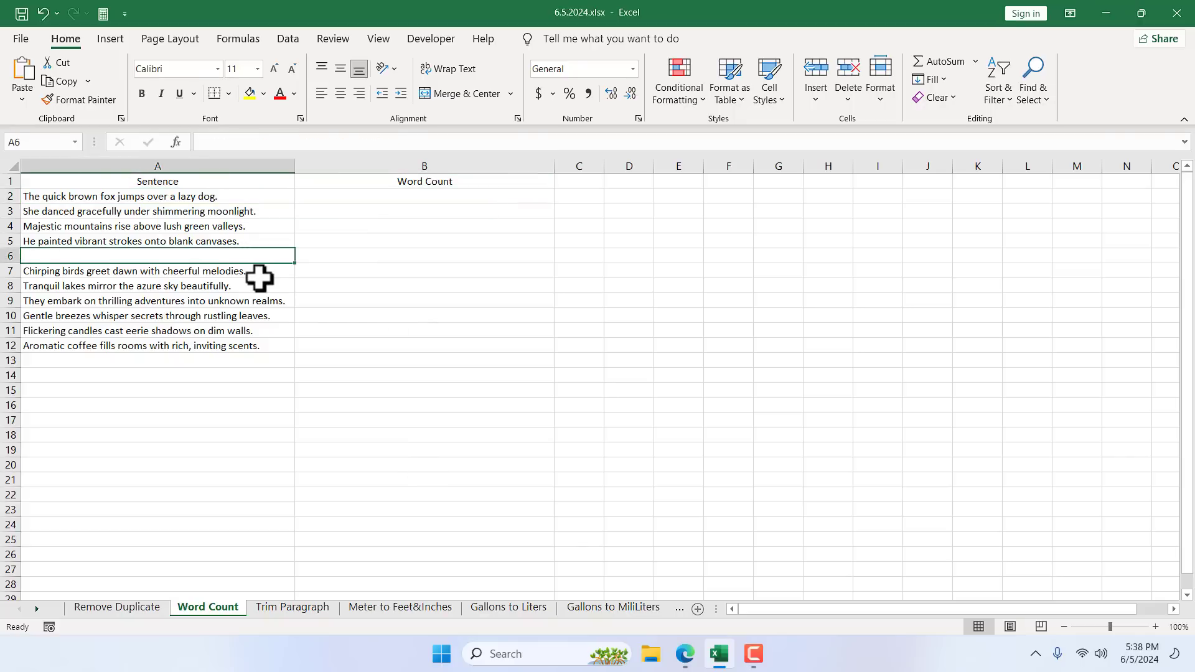
click(330, 257)
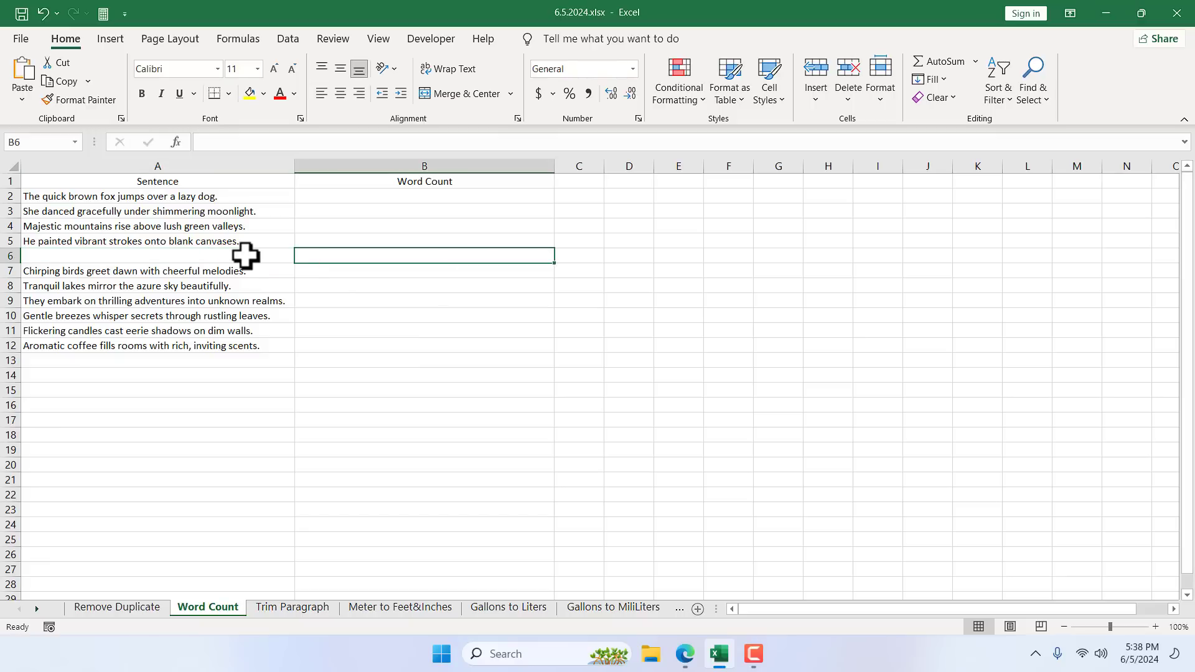
click(246, 255)
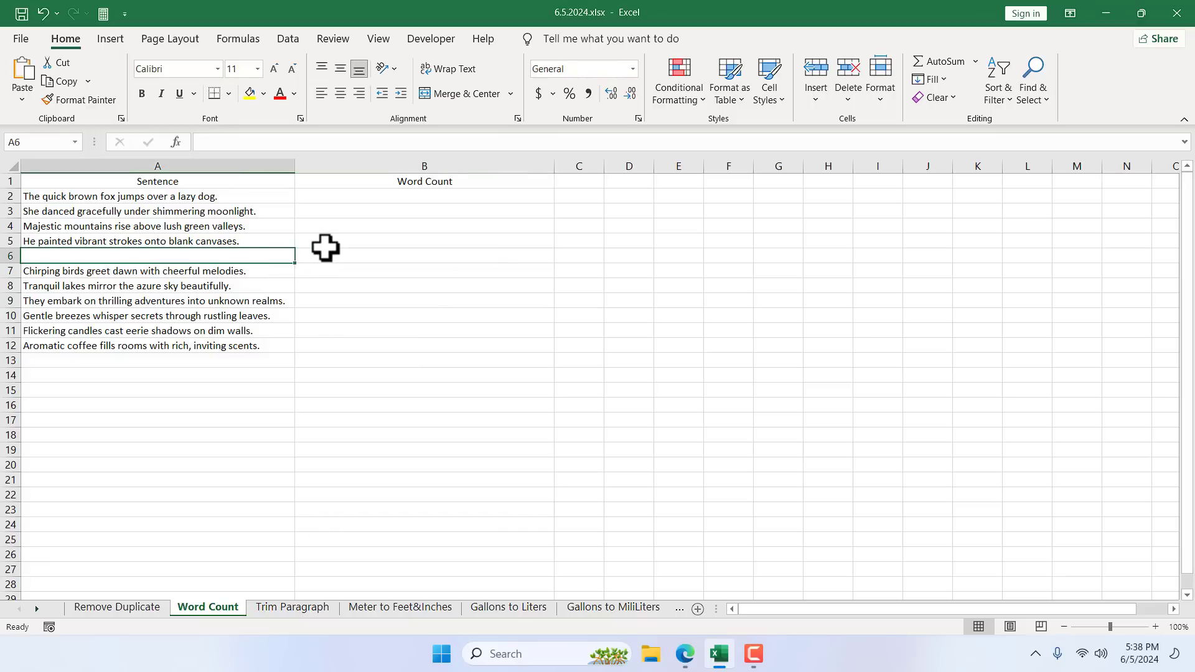
click(328, 252)
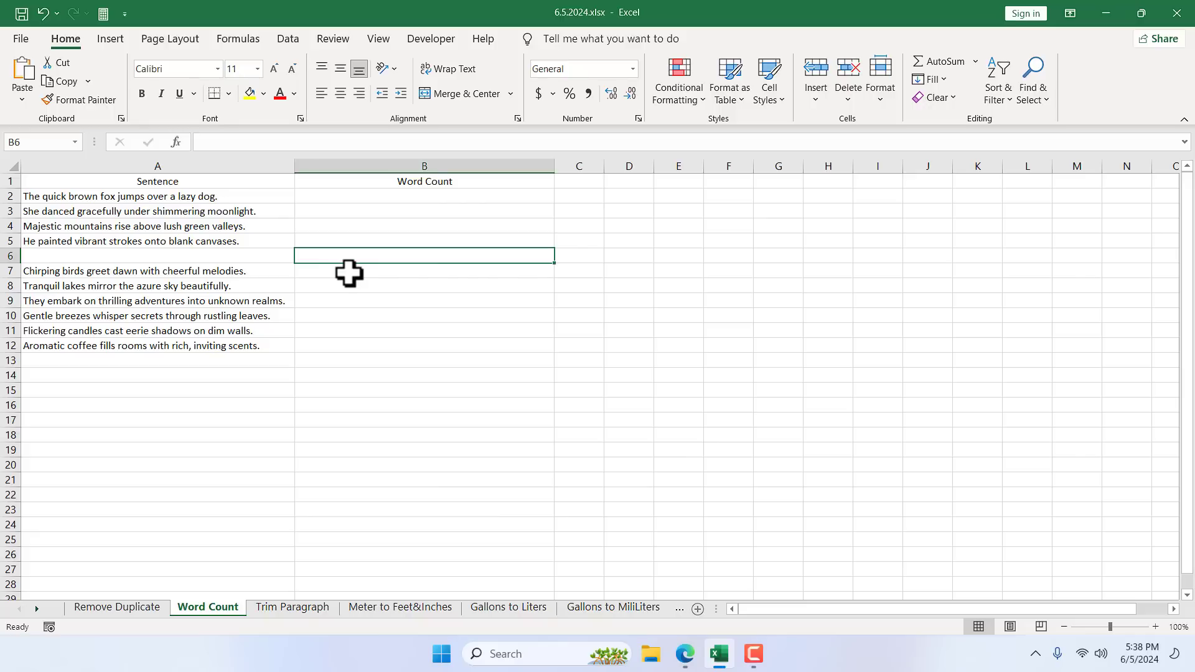
click(358, 198)
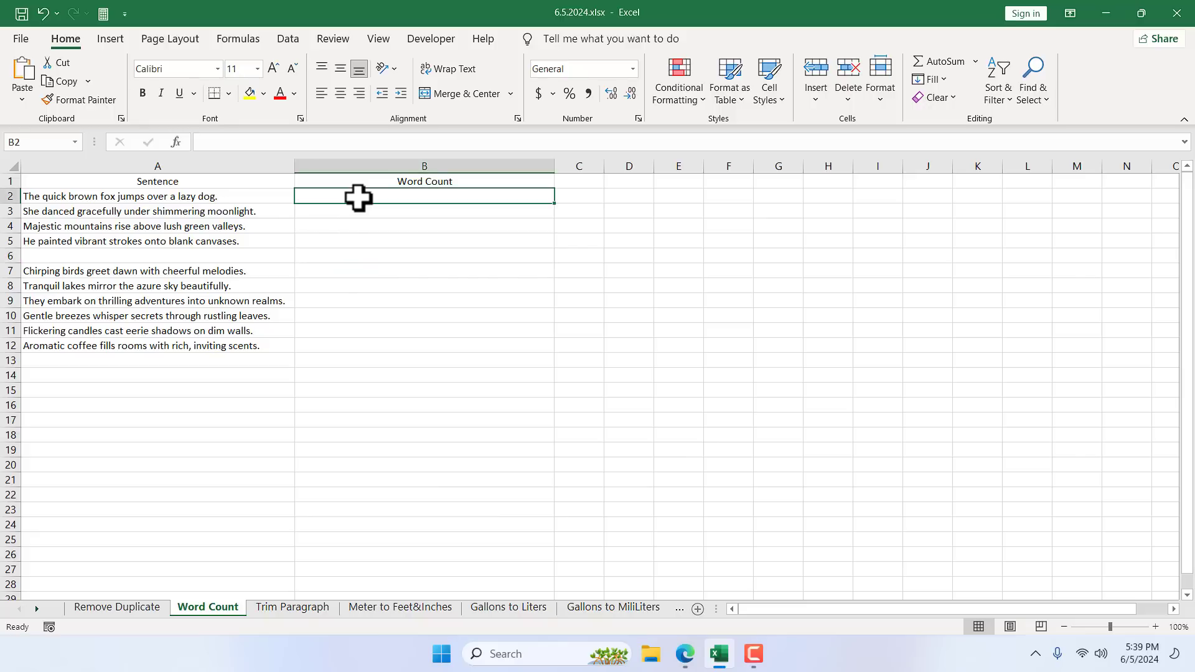
Raise the Word Count sheet's zoom level step by step to 170%.
click(25, 198)
click(1155, 627)
click(1155, 627)
click(1155, 626)
click(1155, 627)
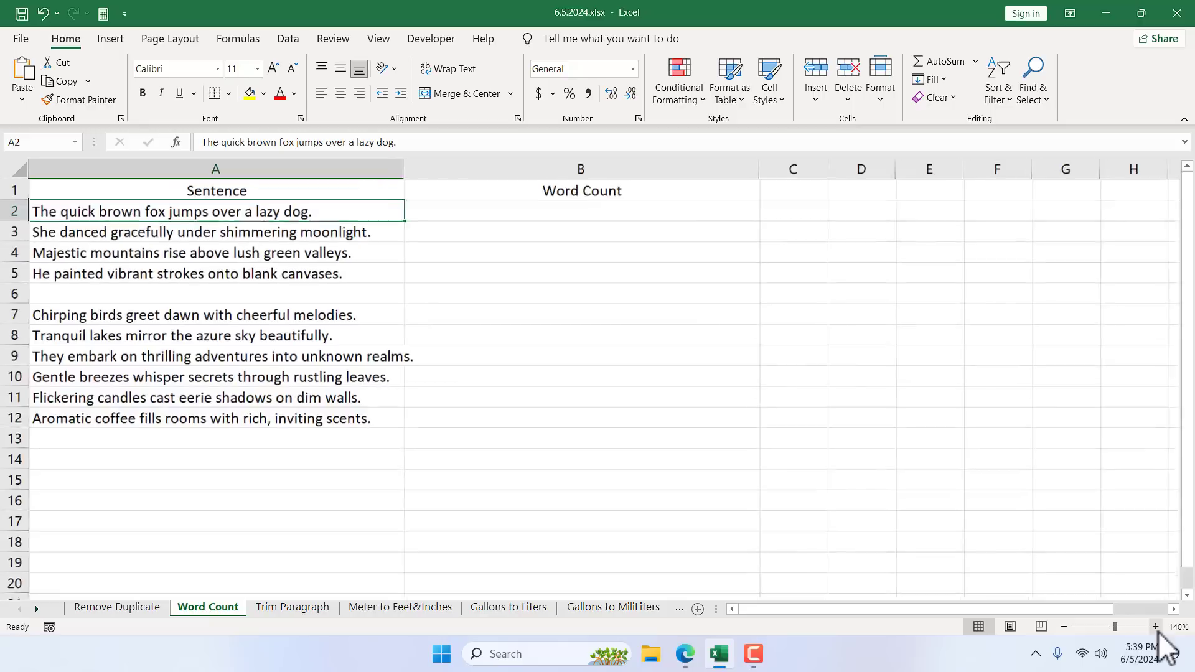
click(1156, 627)
click(1155, 627)
click(1155, 626)
key(super+shift+s)
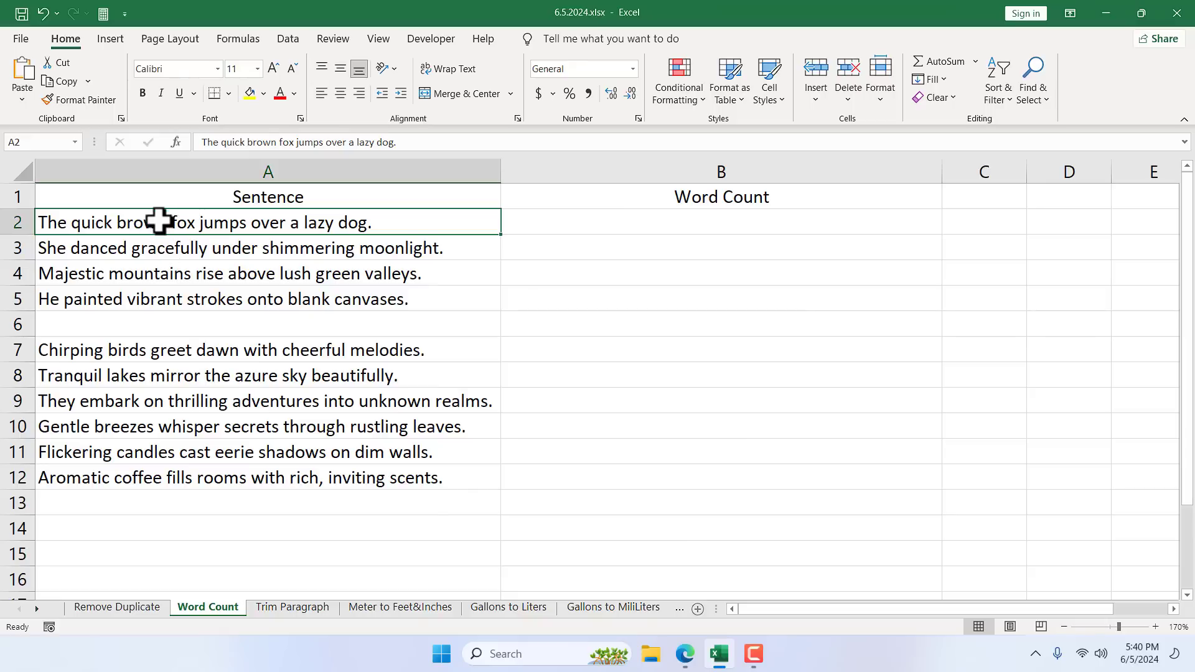
Enter =SUBSTITUTE(A2," ","") in B2 to show the first sentence without spaces.
click(694, 222)
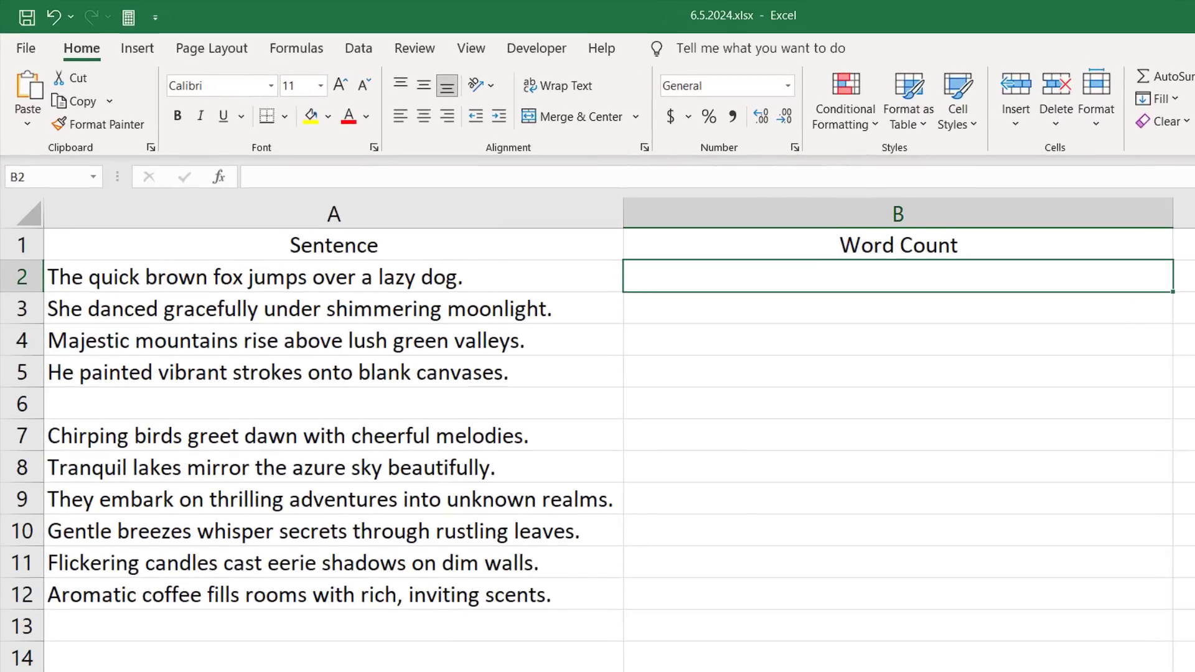
text(=)
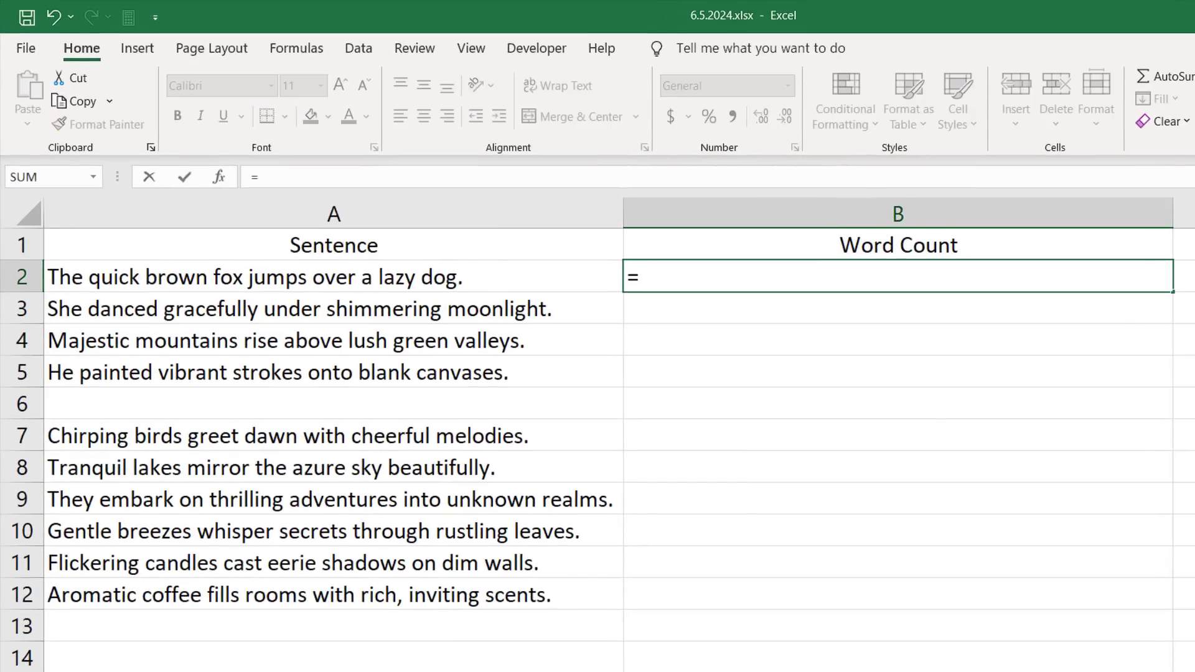
text(sub)
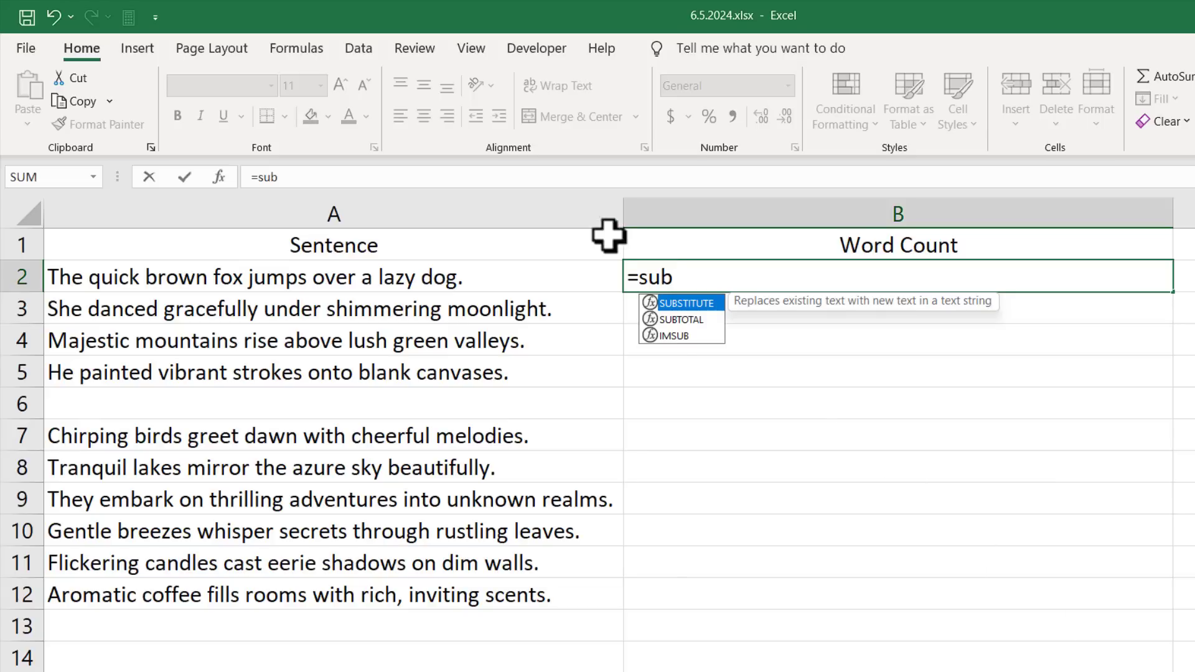
double_click(653, 302)
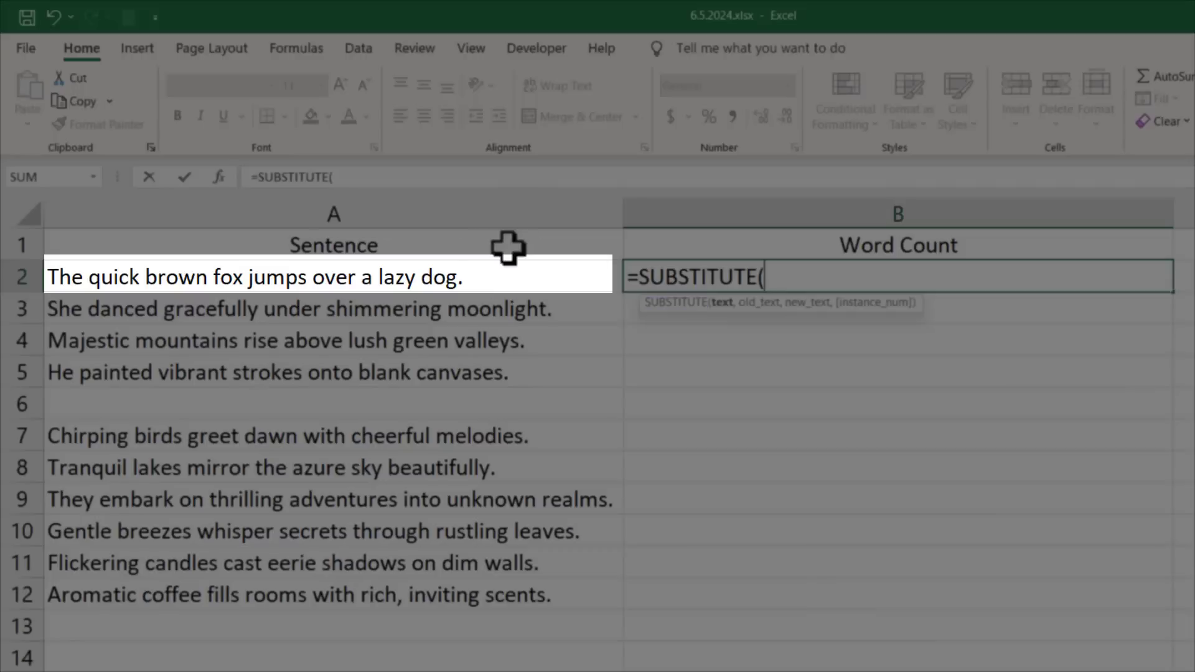
click(447, 283)
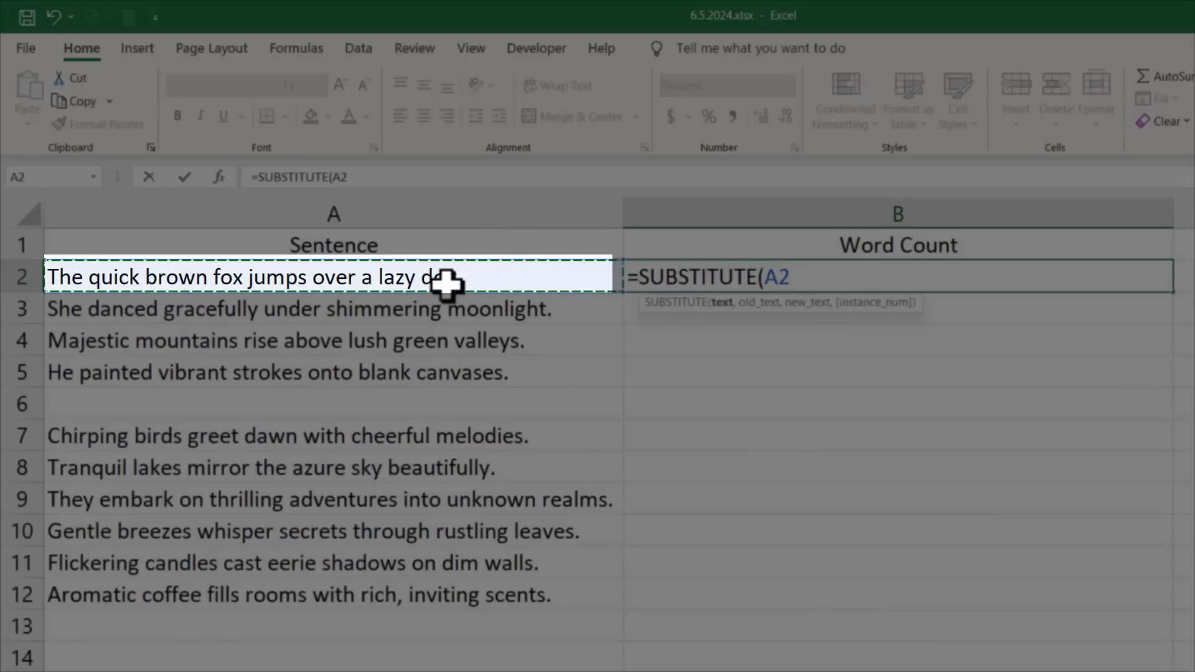
text(,")
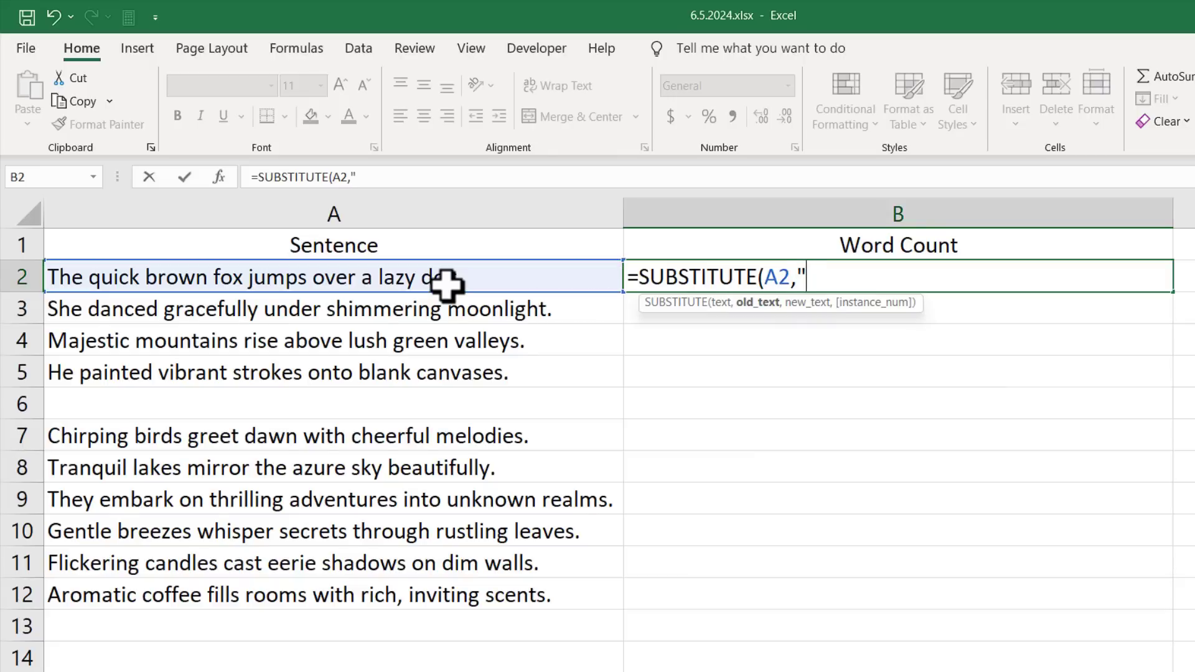
text( ",)
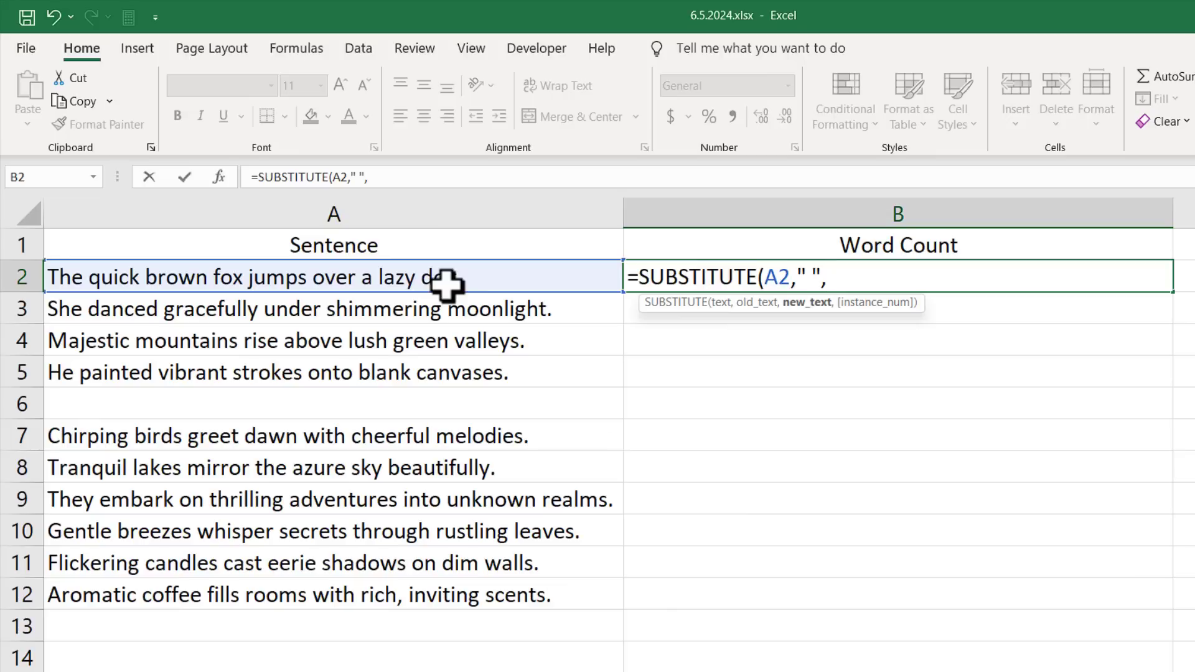
text(""))
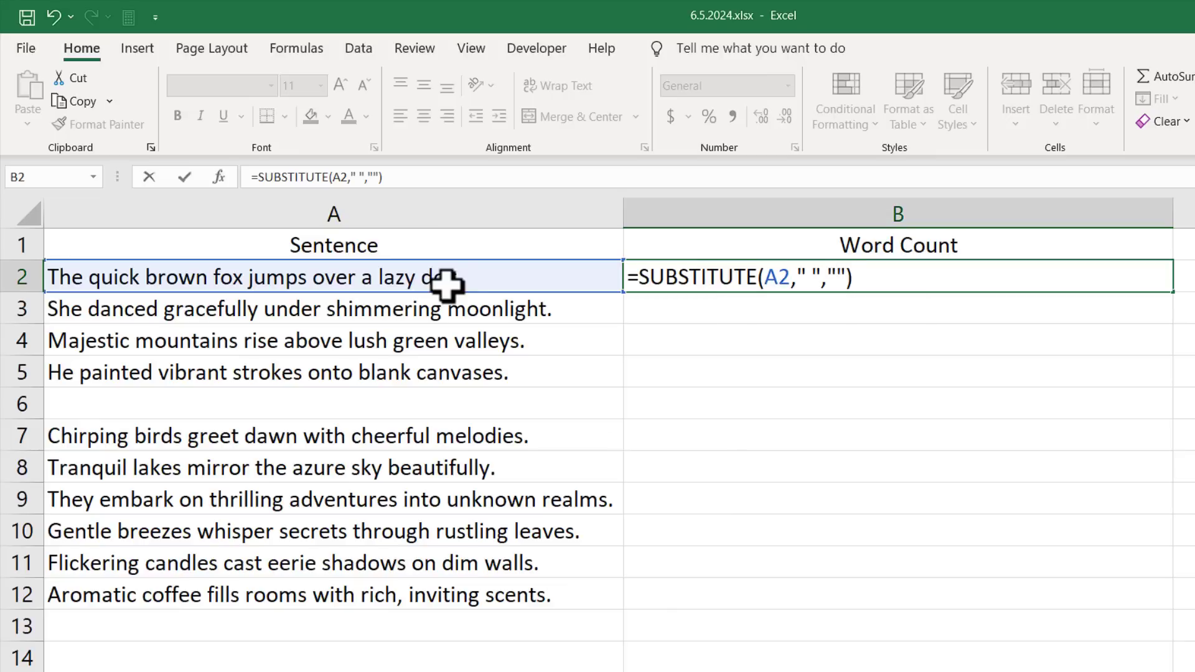
key(Return)
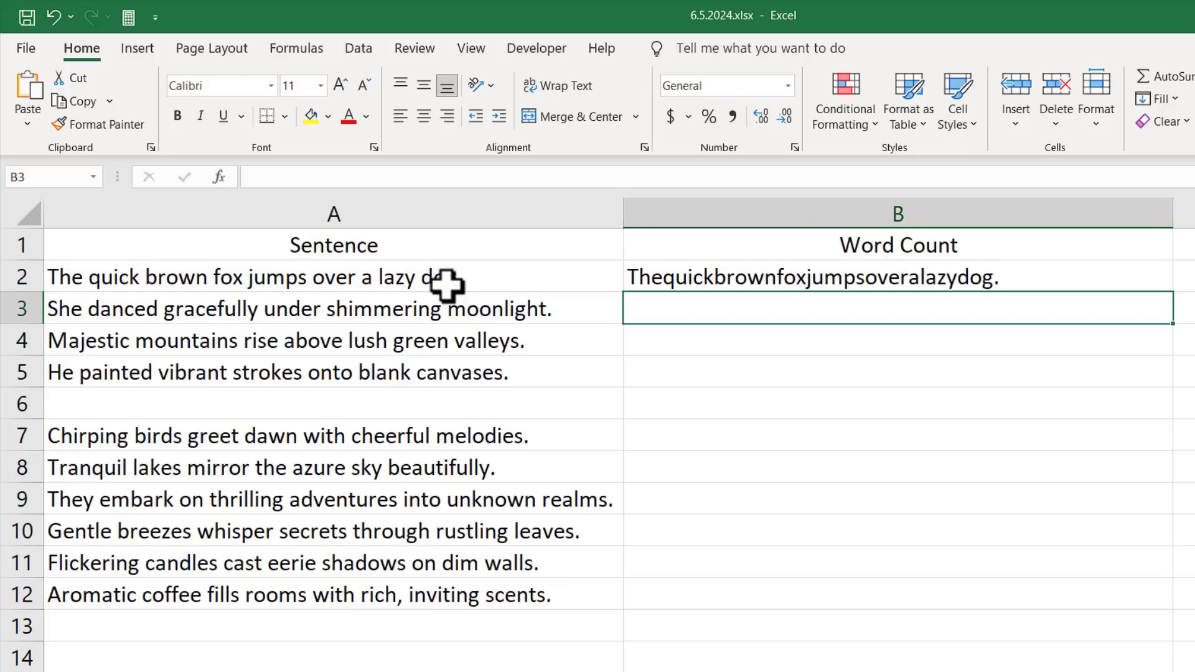
click(768, 274)
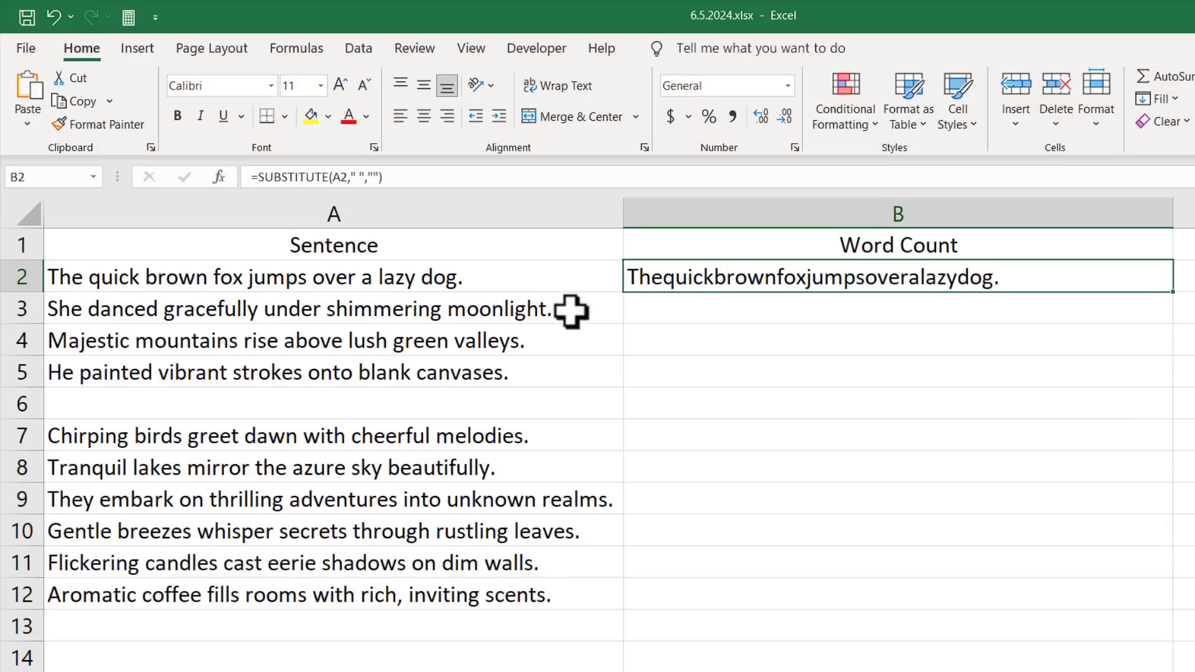
Wrap B2's SUBSTITUTE formula in LEN so it returns 34.
double_click(643, 277)
text(L)
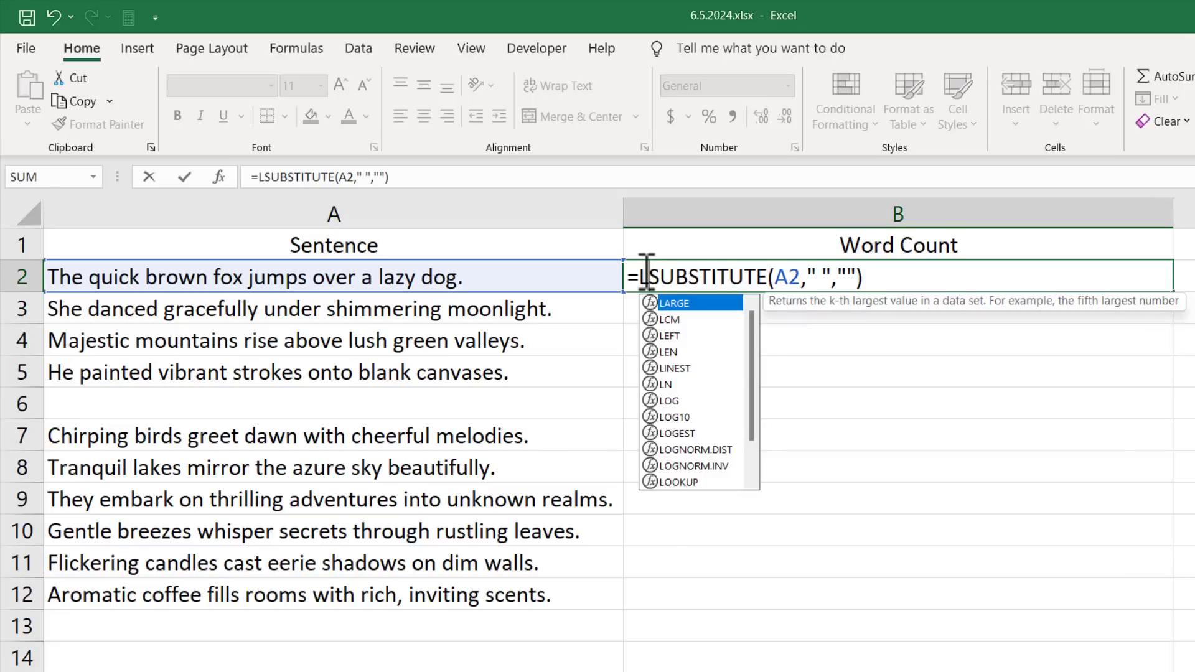
double_click(679, 353)
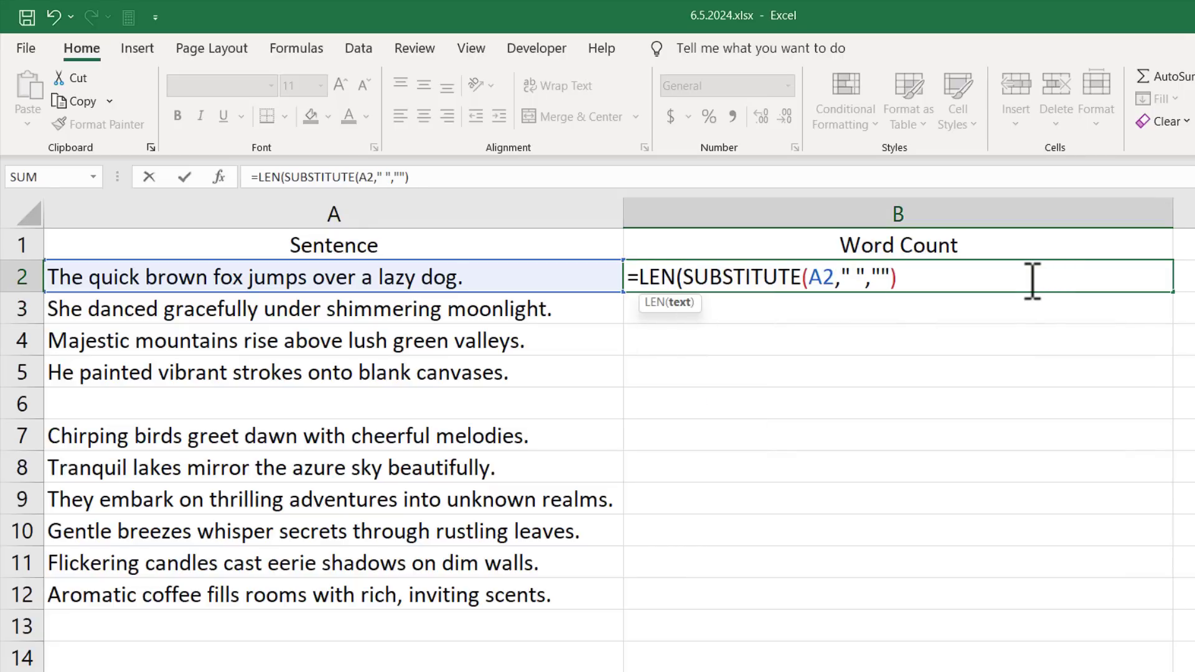
text())
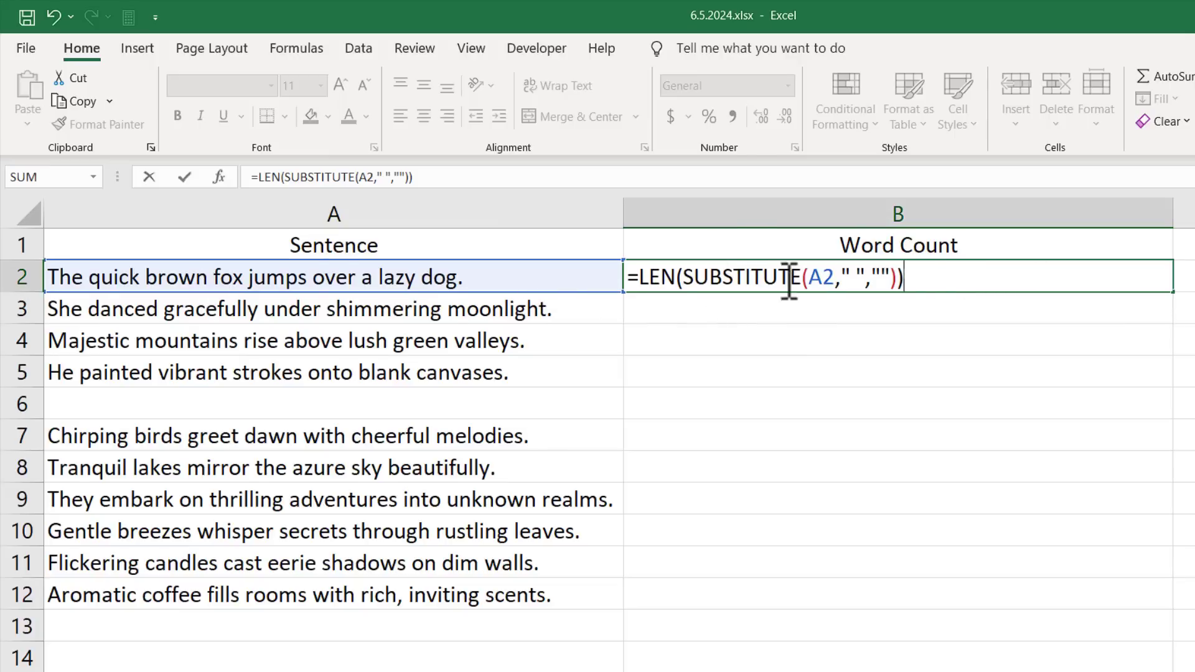
key(Return)
click(945, 277)
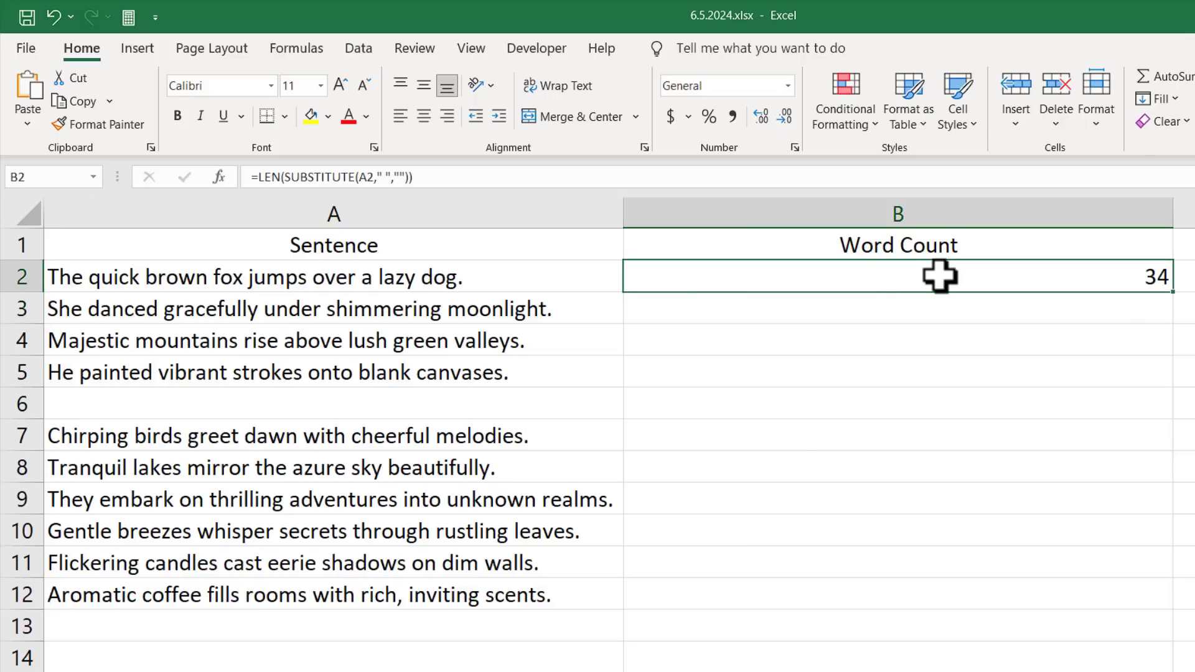
Change B2 to =LEN(A2)-LEN(SUBSTITUTE(A2," ",""))+1, giving 9 words.
double_click(835, 273)
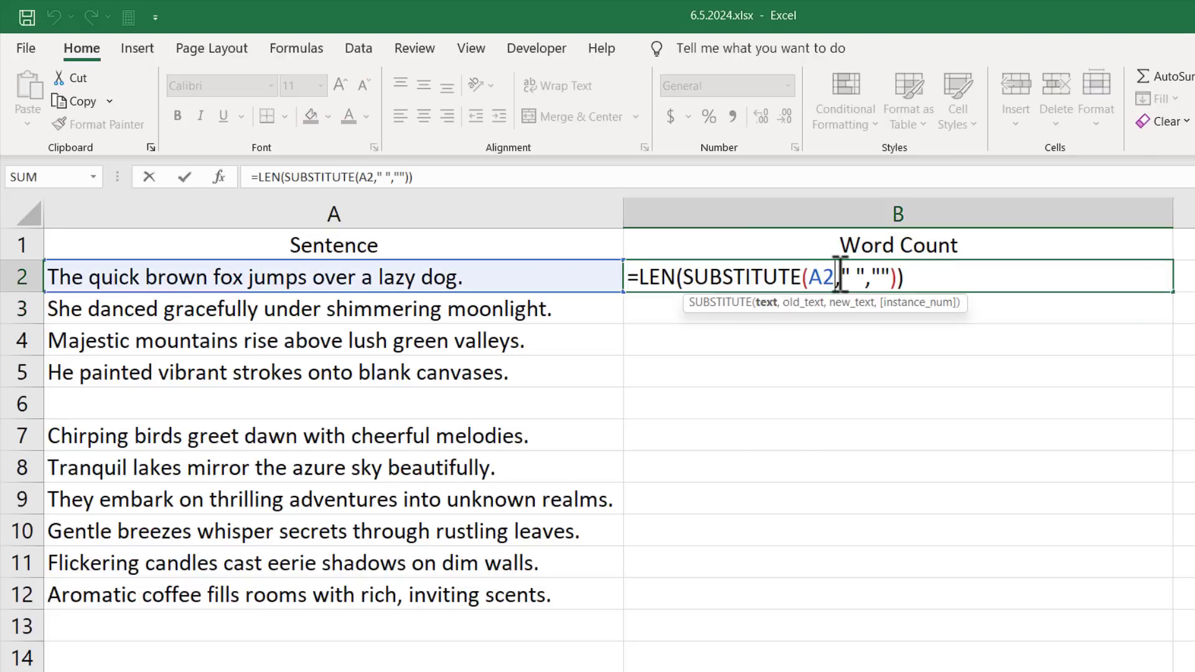
click(645, 274)
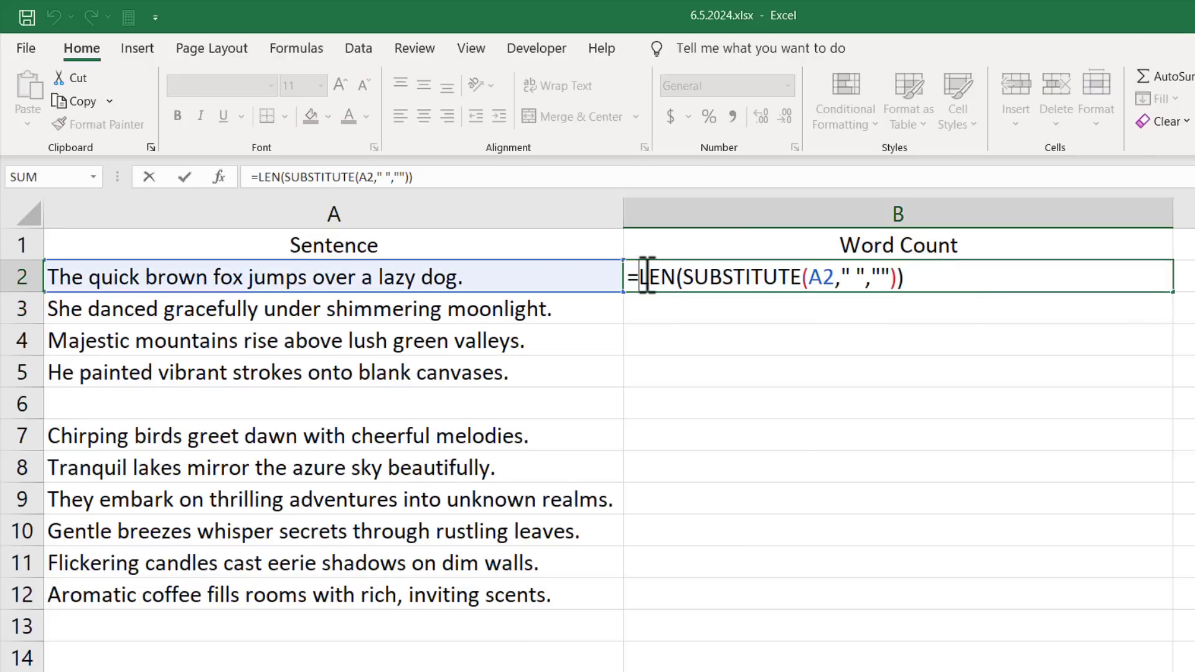
text(Le)
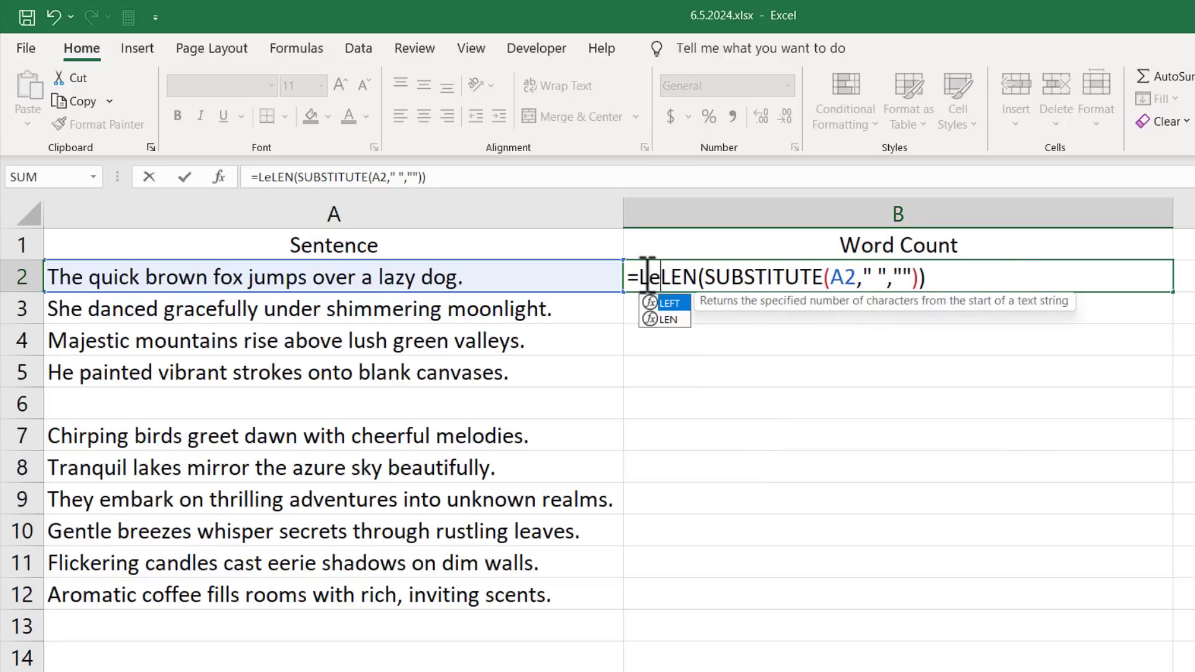
text(n)
key(Tab)
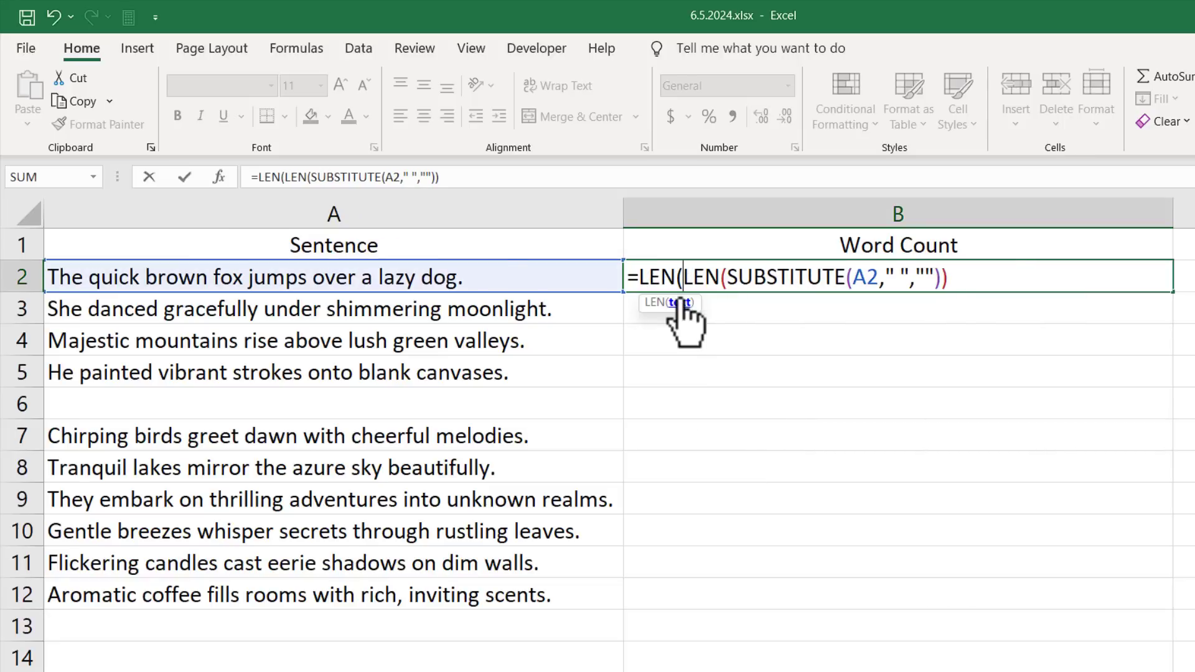
click(451, 283)
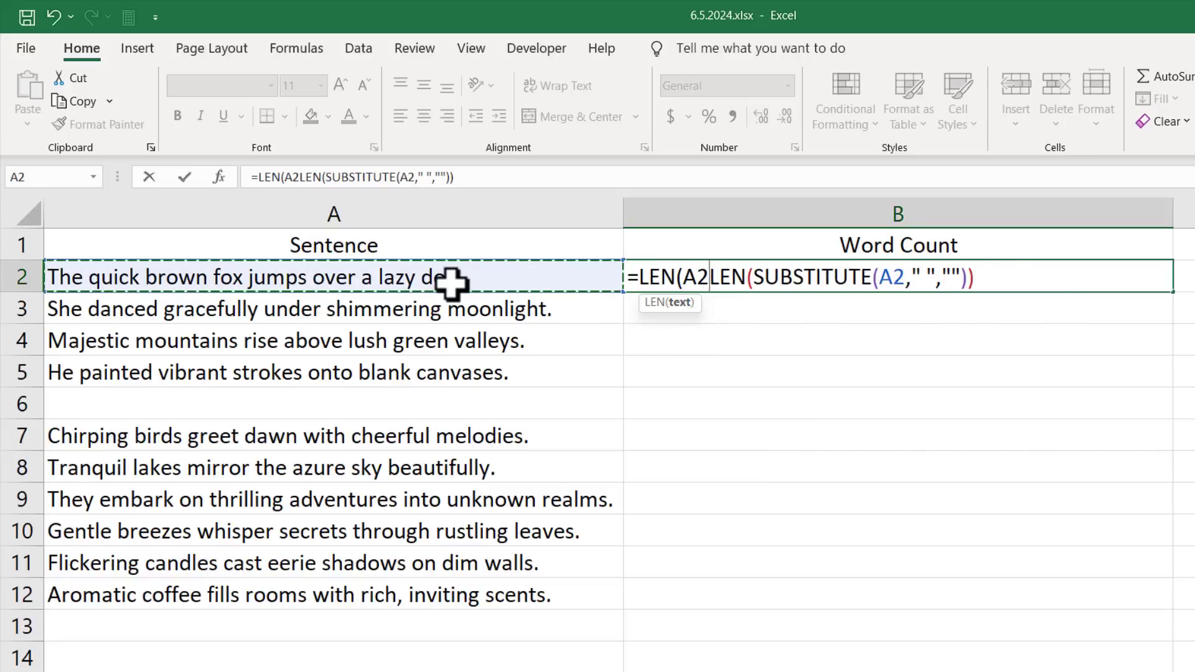
text()-)
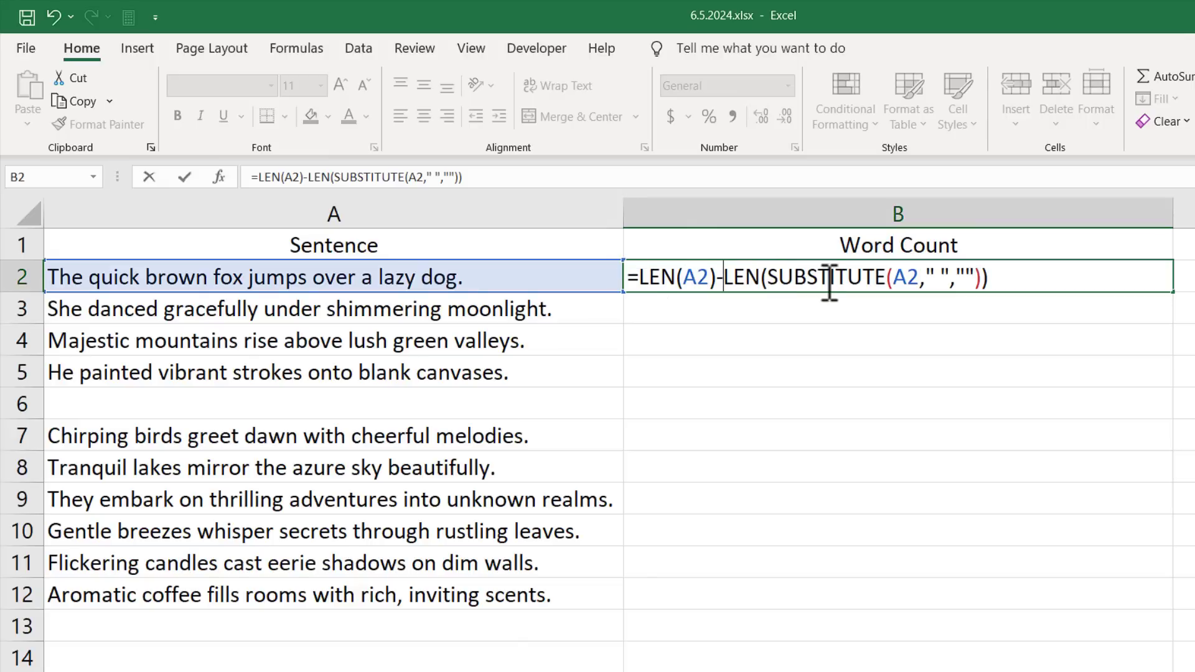
click(1070, 286)
text(+1)
key(Return)
Fill B2's word-count formula down to B12 and check blank row 6, which shows 1.
click(1065, 284)
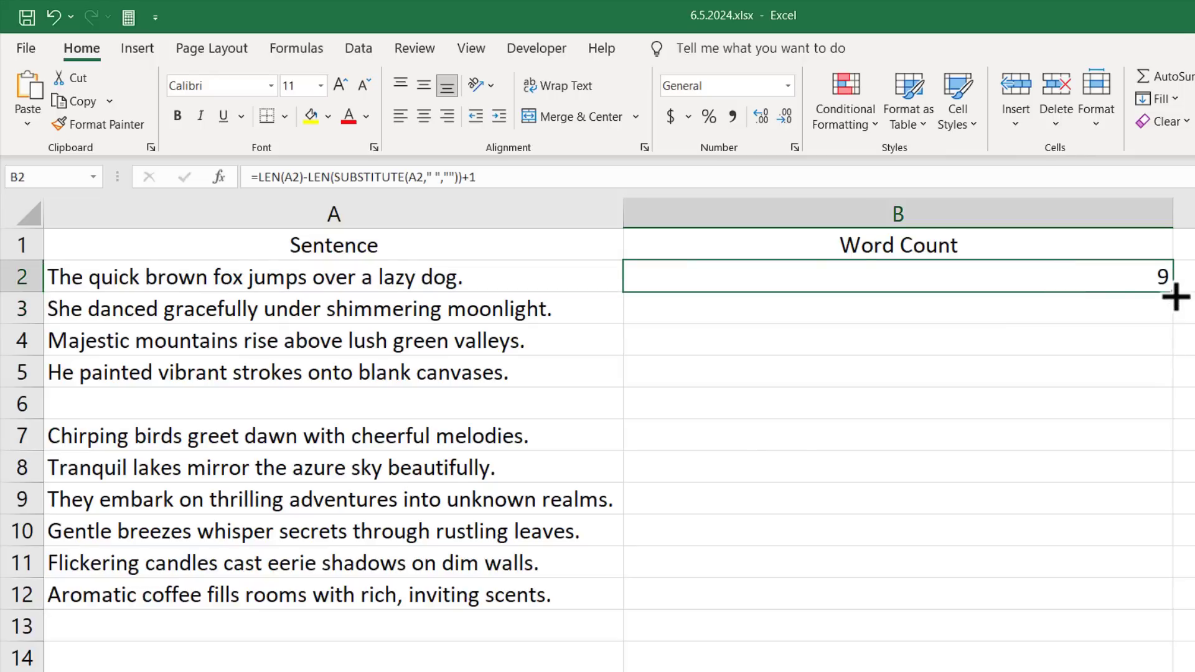
drag(1173, 293, 1168, 597)
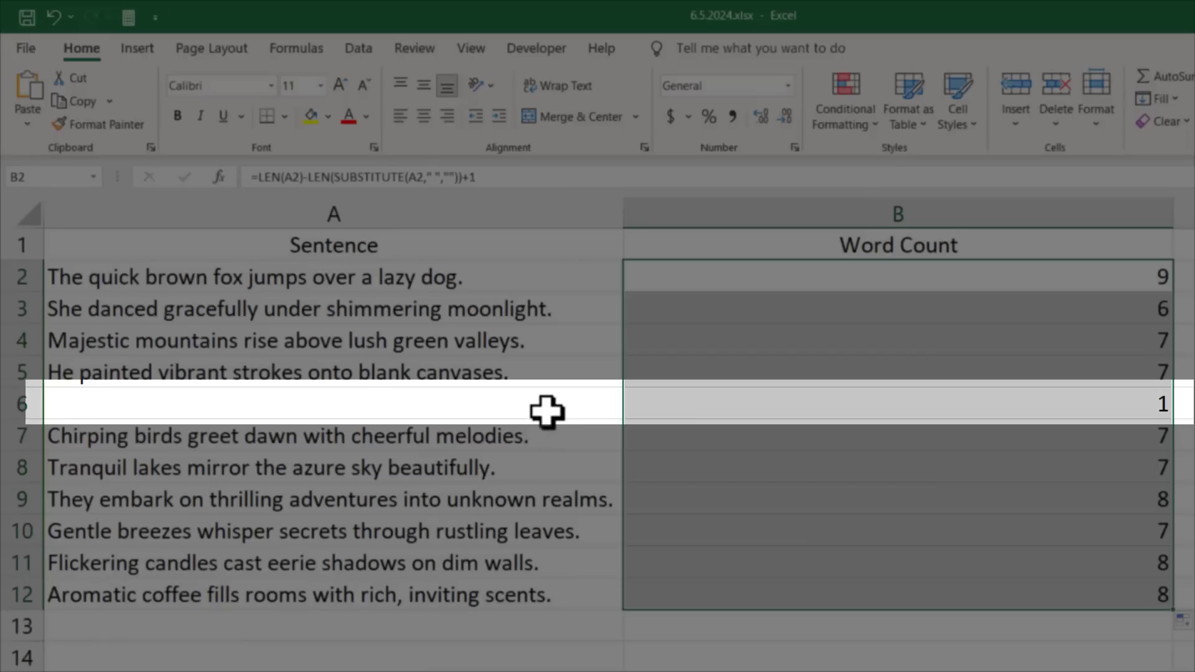
click(545, 409)
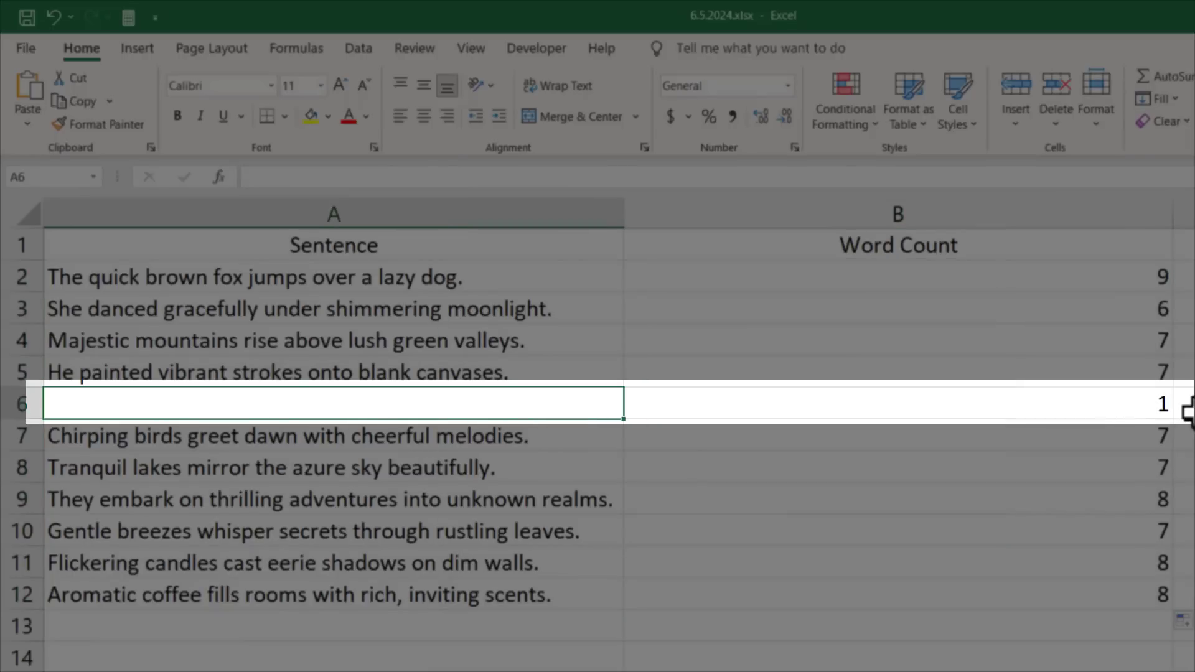
click(1137, 405)
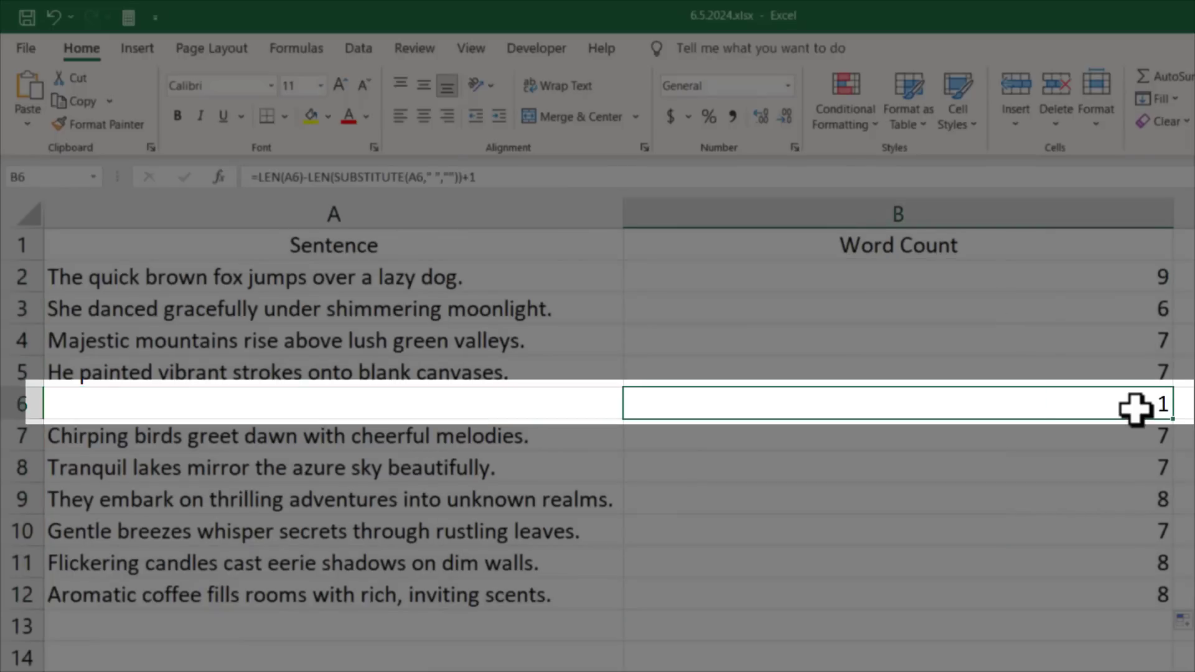
click(1134, 285)
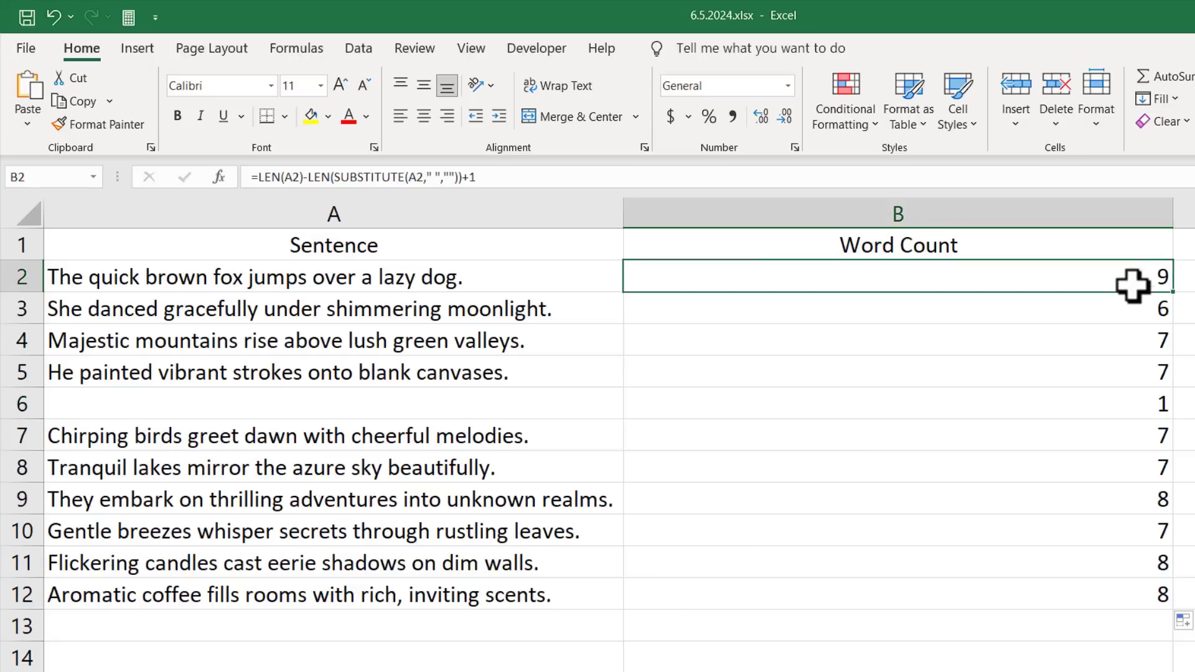
Wrap B2's formula in IF(A2="",0,…) so a blank sentence returns 0.
click(259, 177)
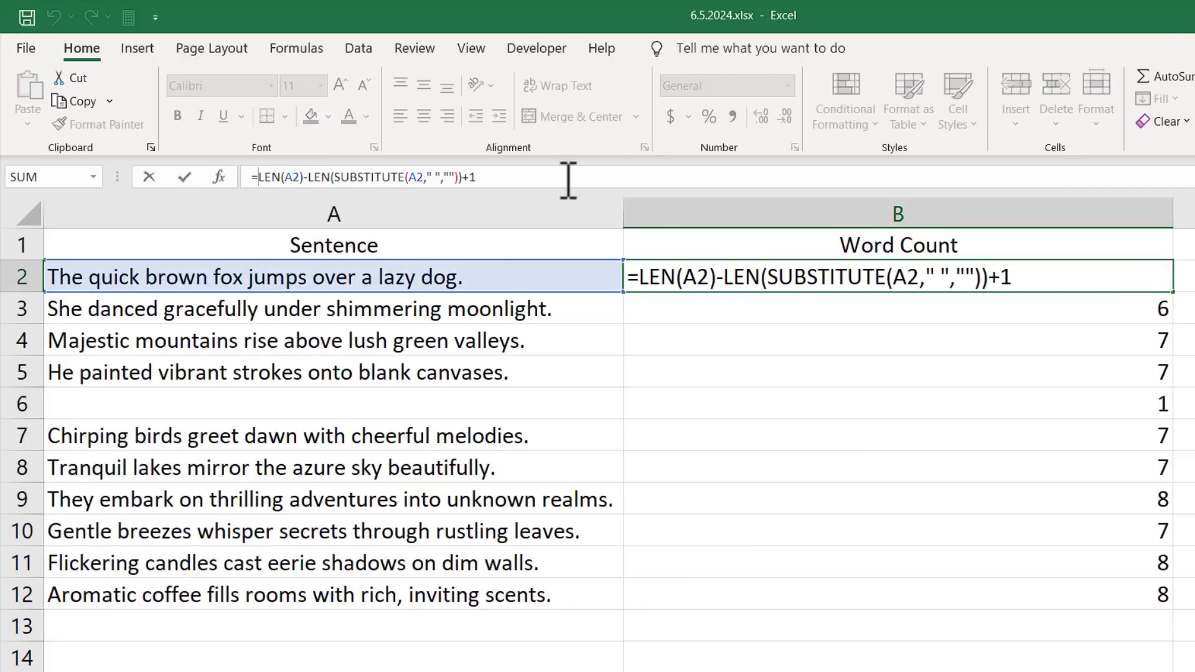
text(If)
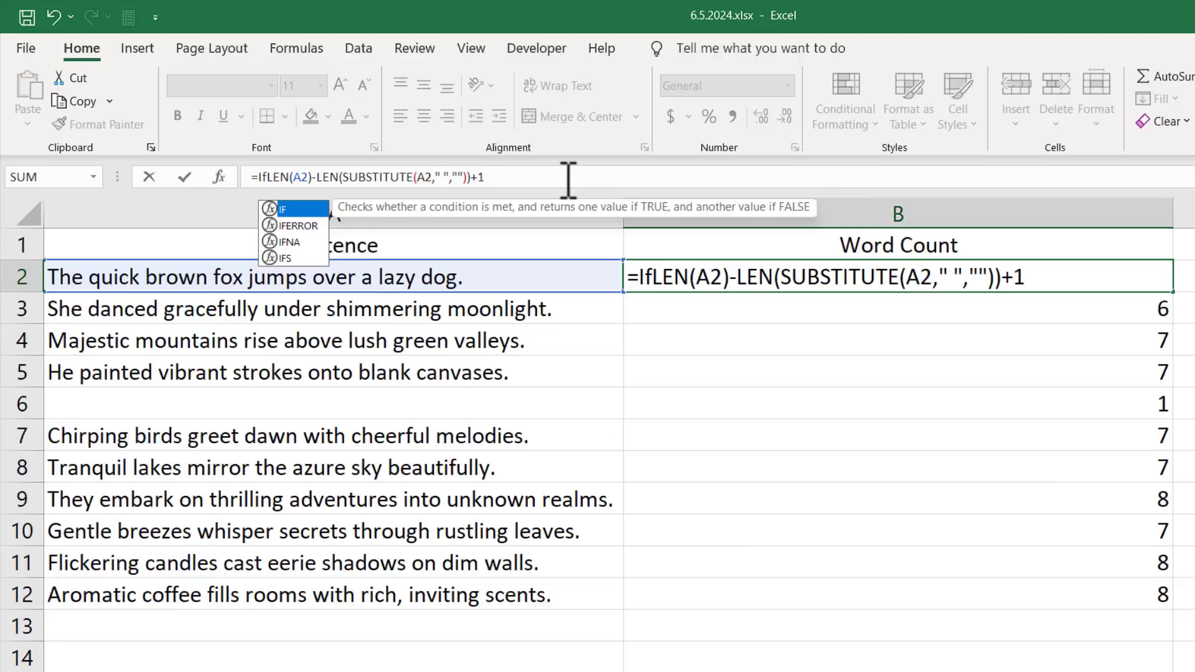
double_click(309, 211)
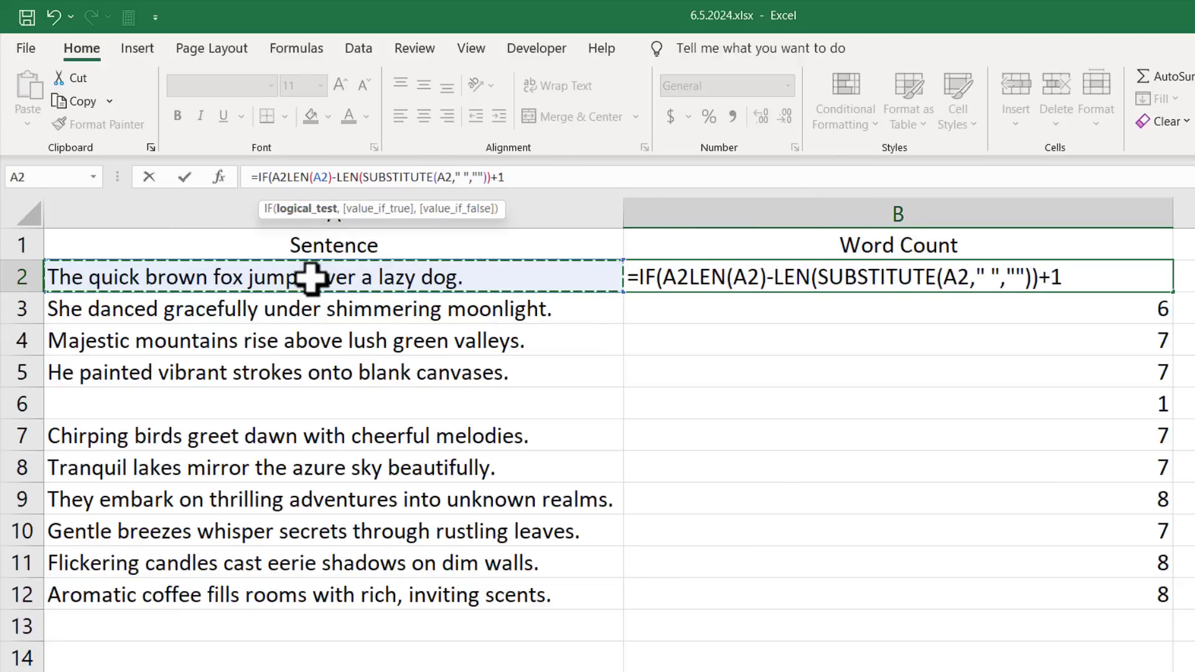
text(=)
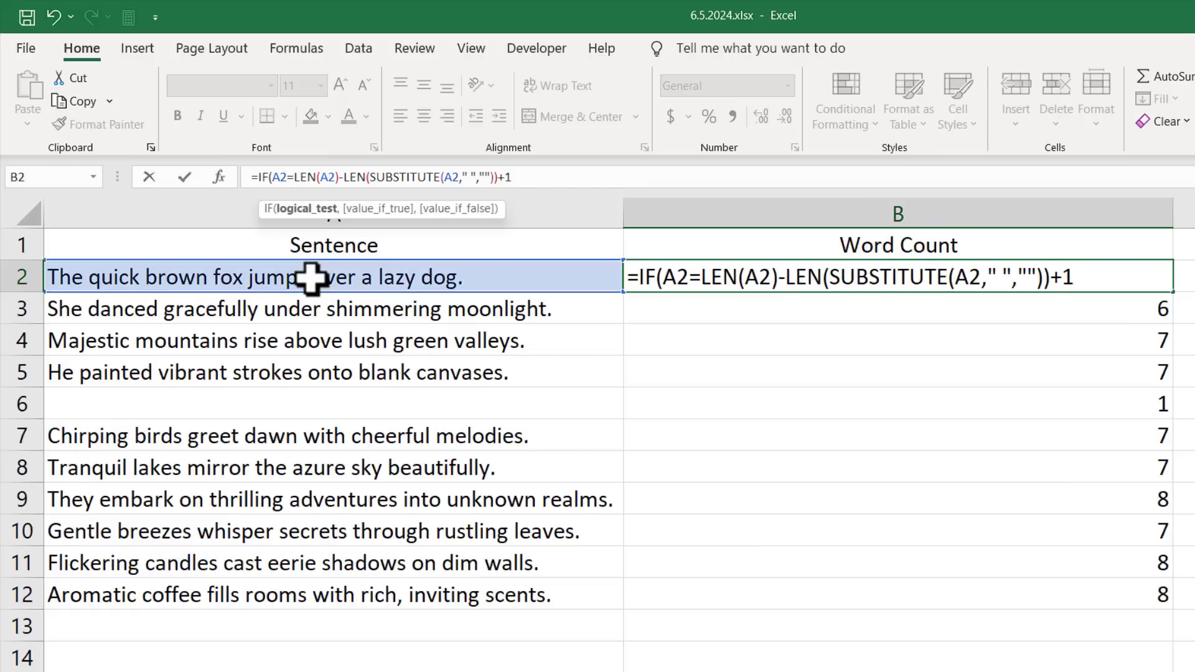
text("")
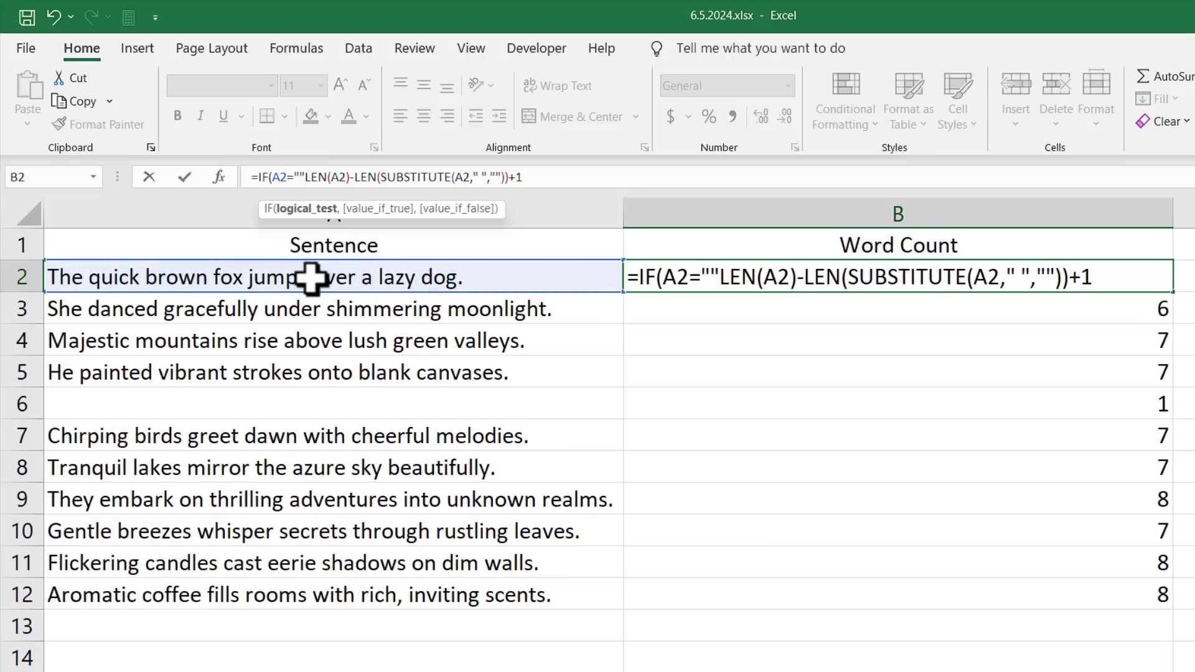
text(,)
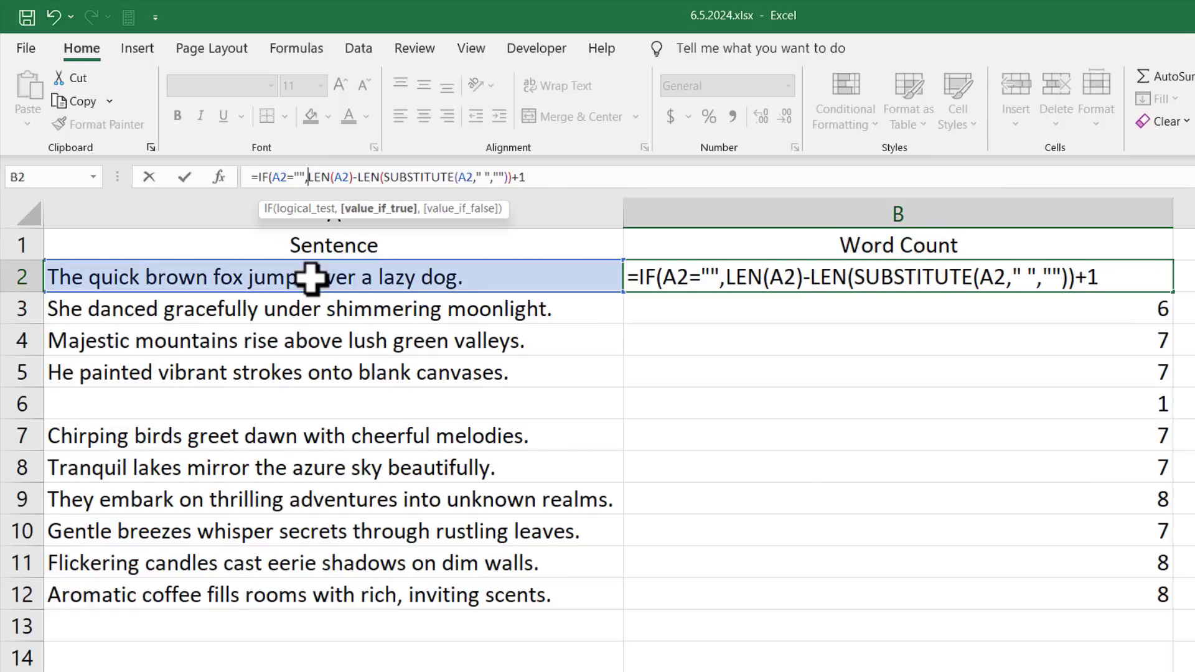
text(0)
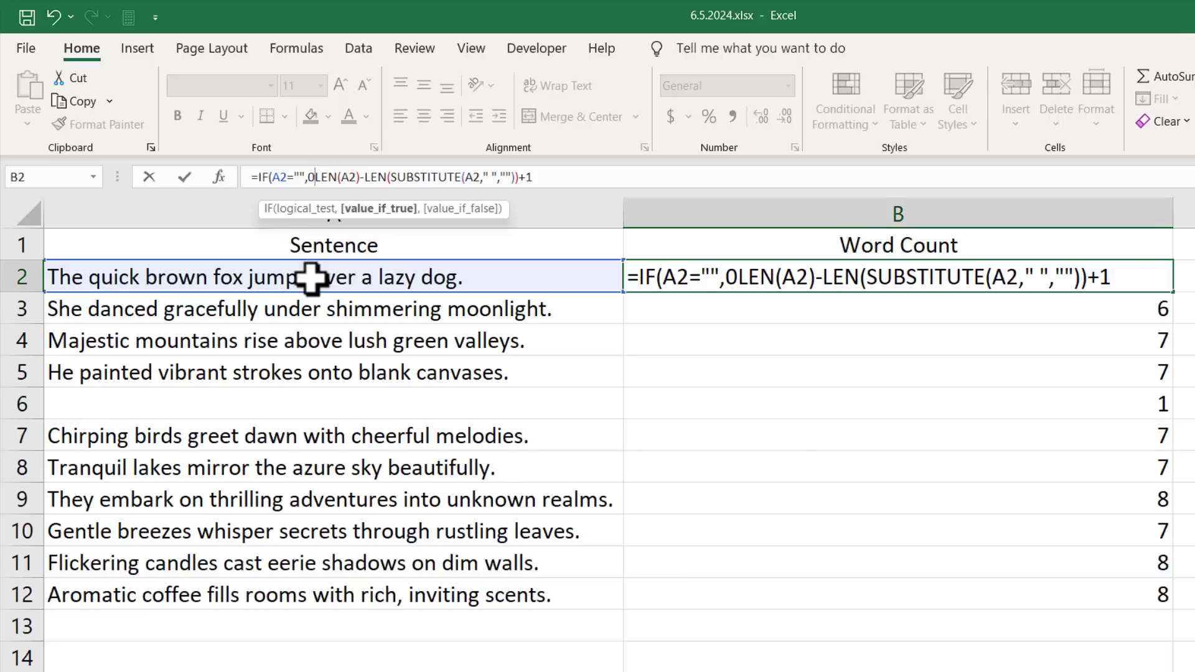
text(,LEN(A2)
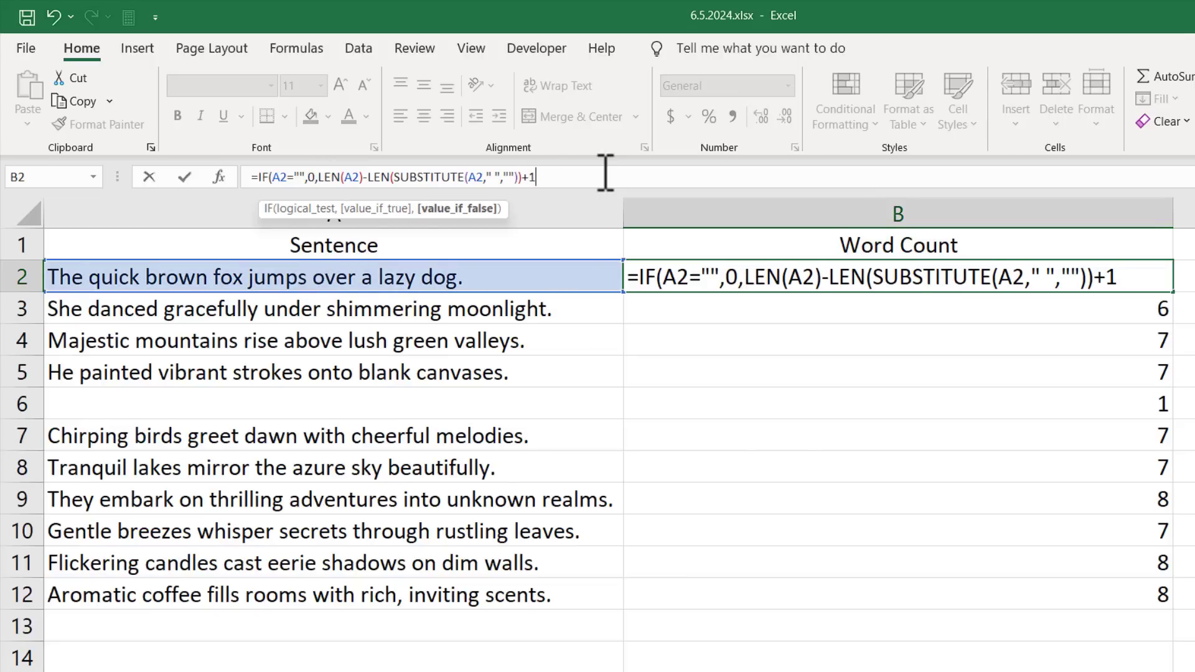
text())
key(Return)
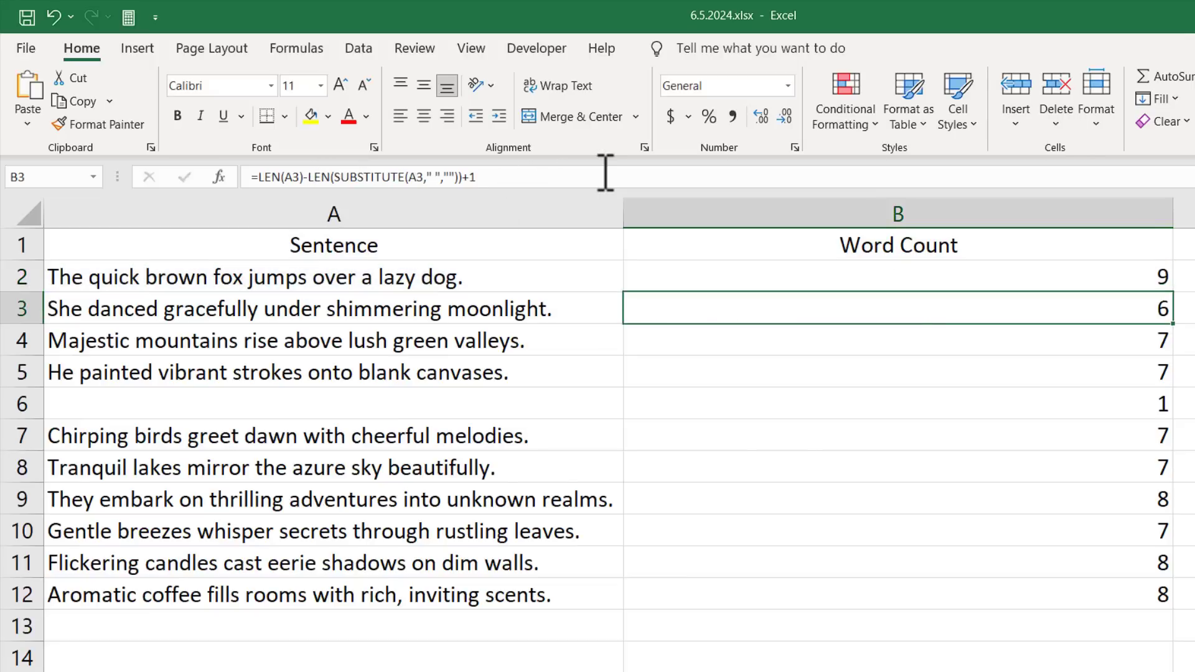
Fill the IF formula down the column and test row 6 by entering, then deleting, 'Hello' in A6.
click(1160, 277)
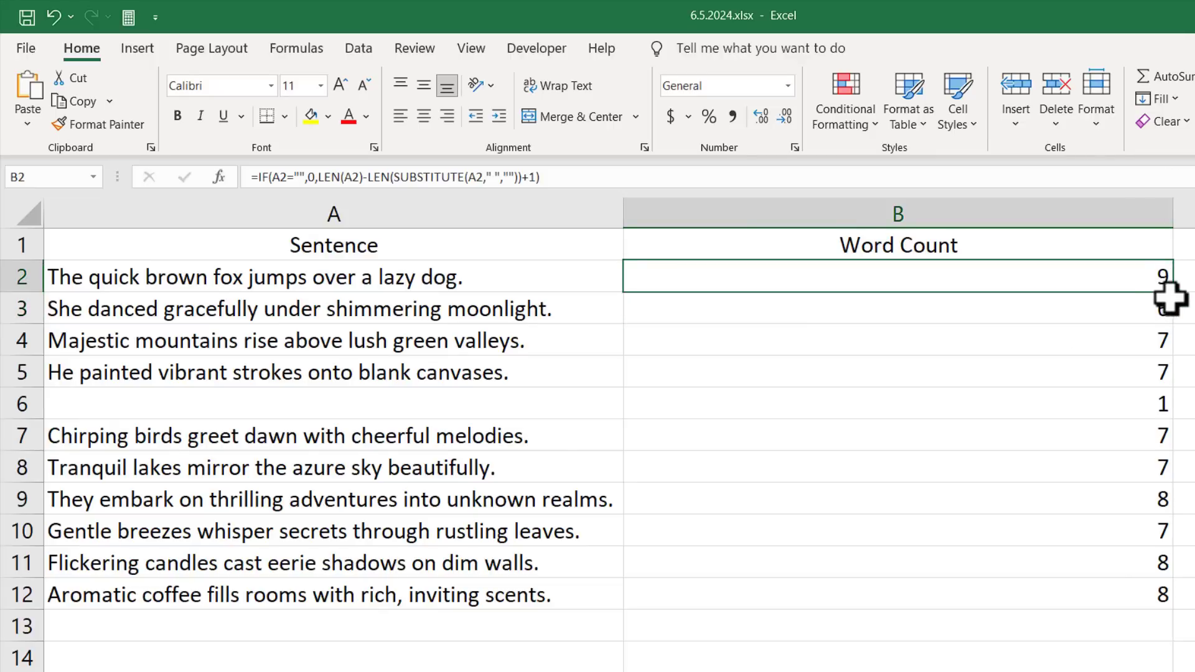
double_click(1172, 292)
click(1133, 405)
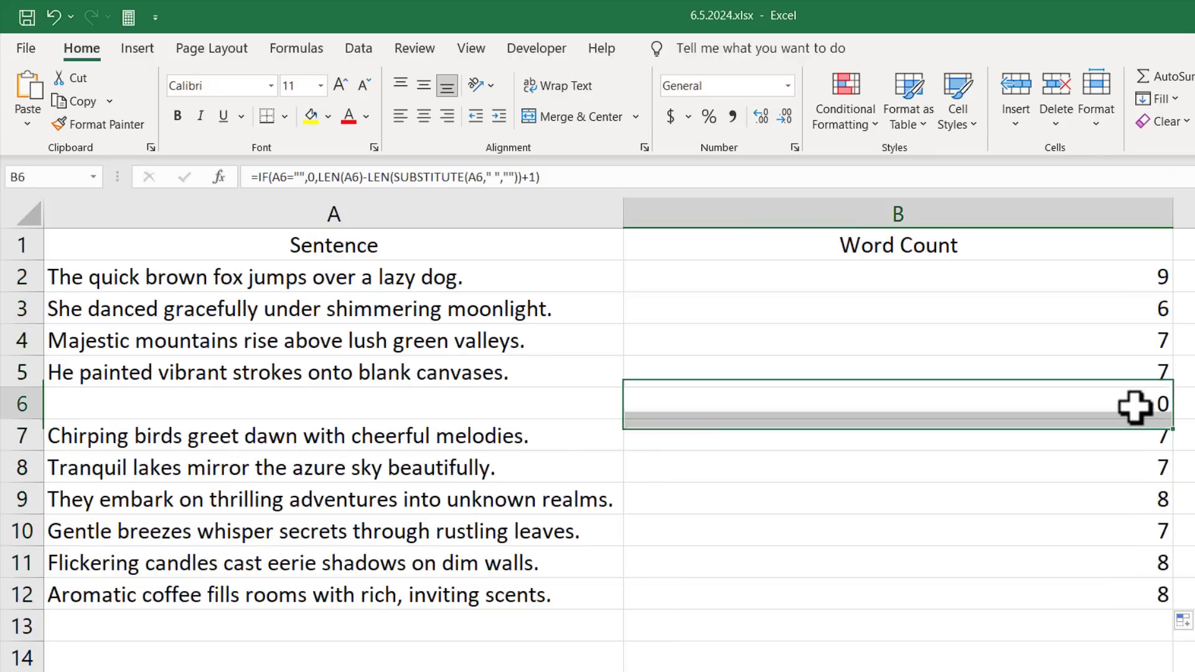
click(207, 411)
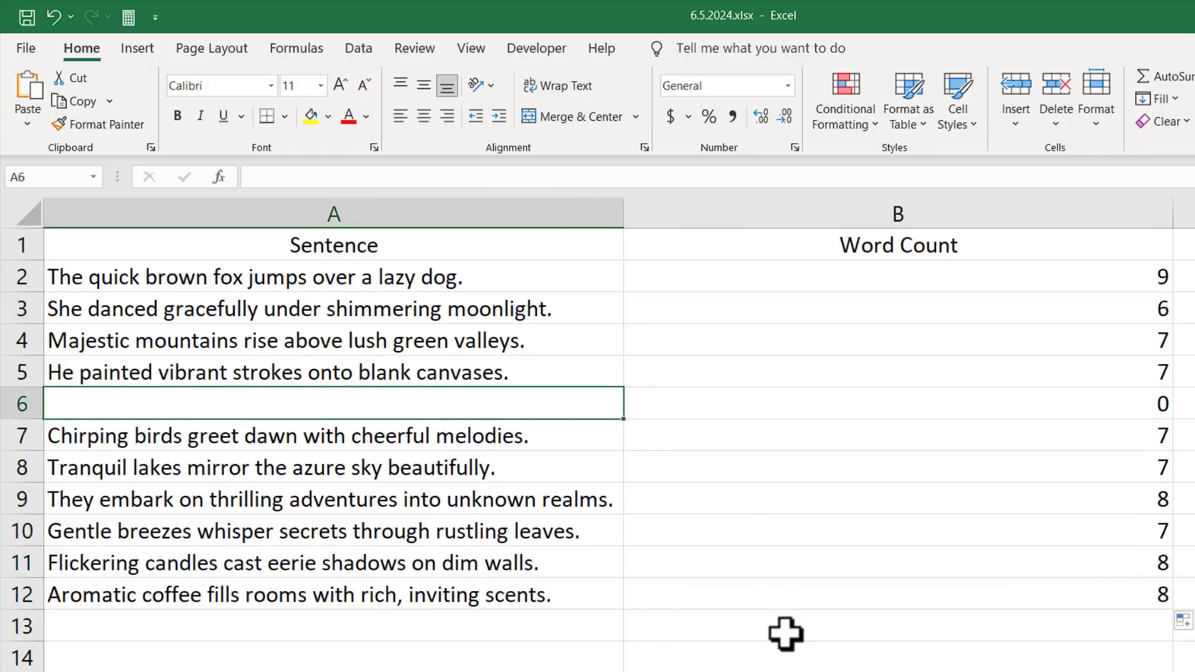
text(Hello)
key(Return)
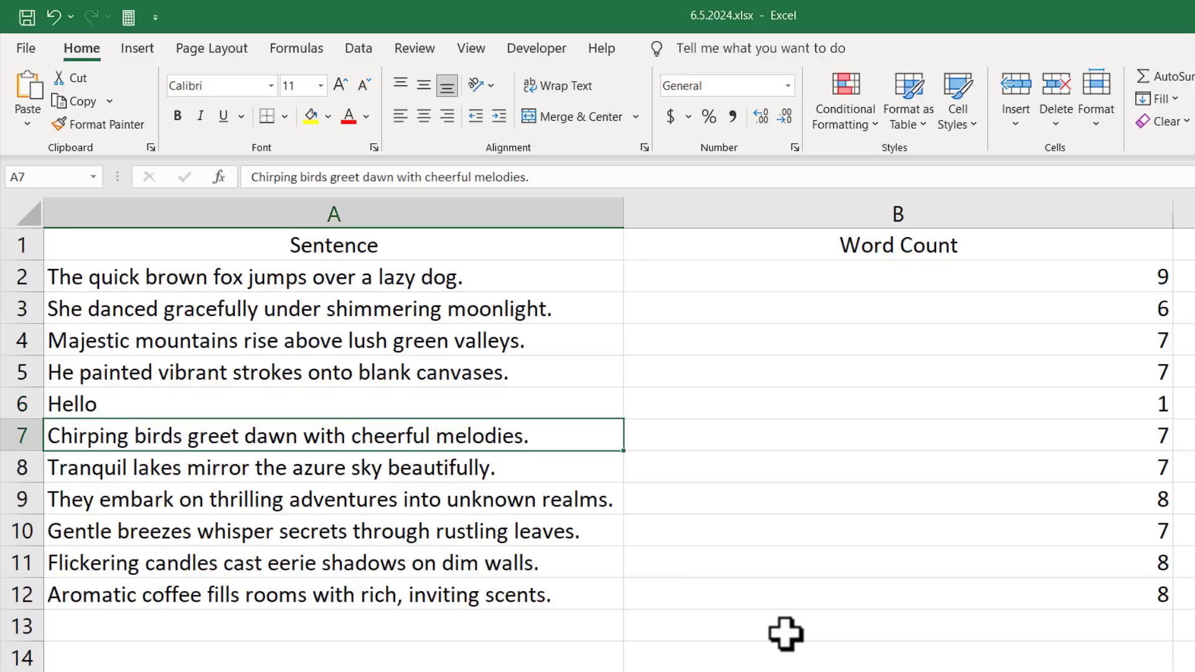
click(424, 406)
key(Delete)
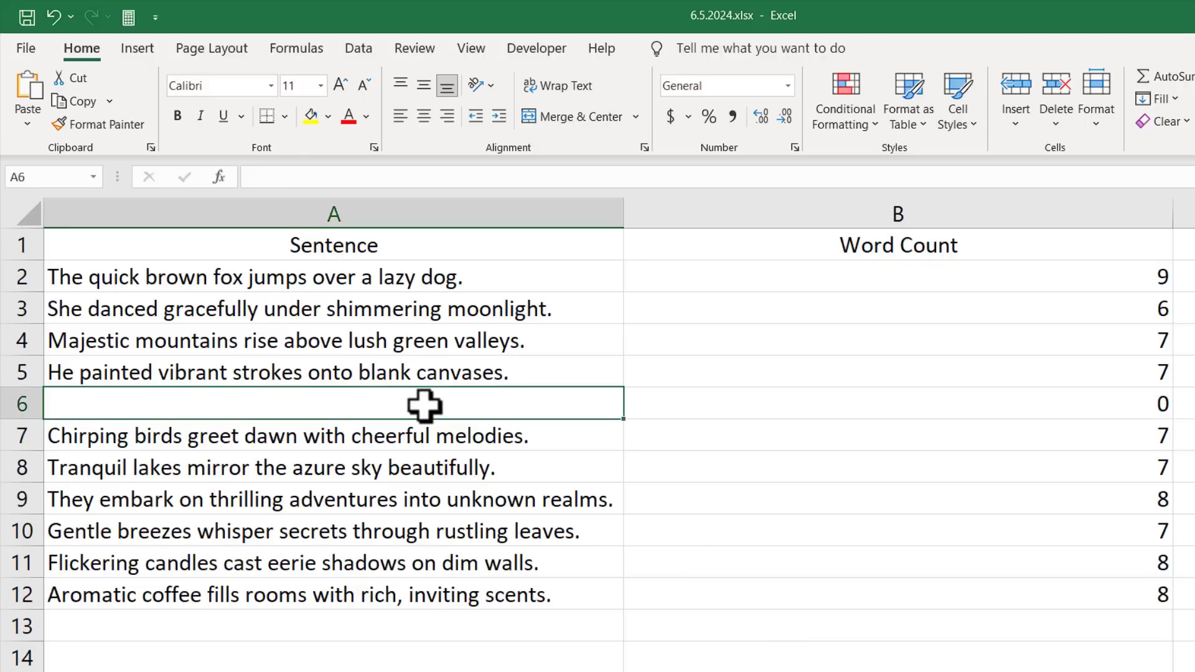
click(1115, 398)
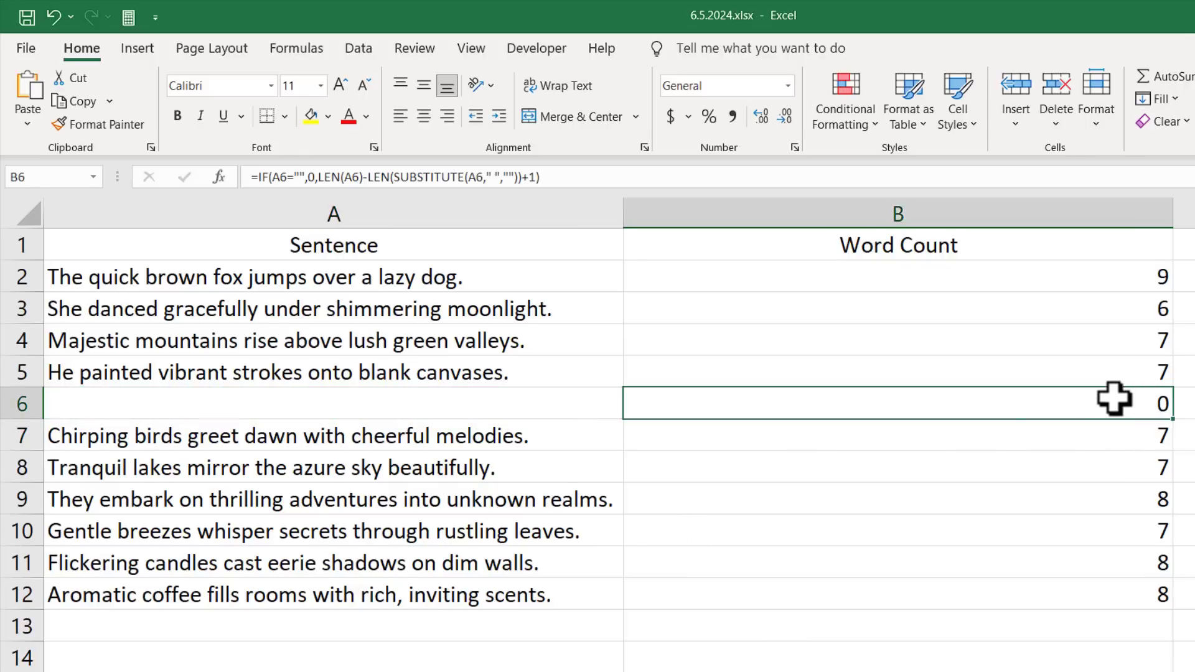
Clear the sentence in A4 and review B2's final formula.
click(191, 351)
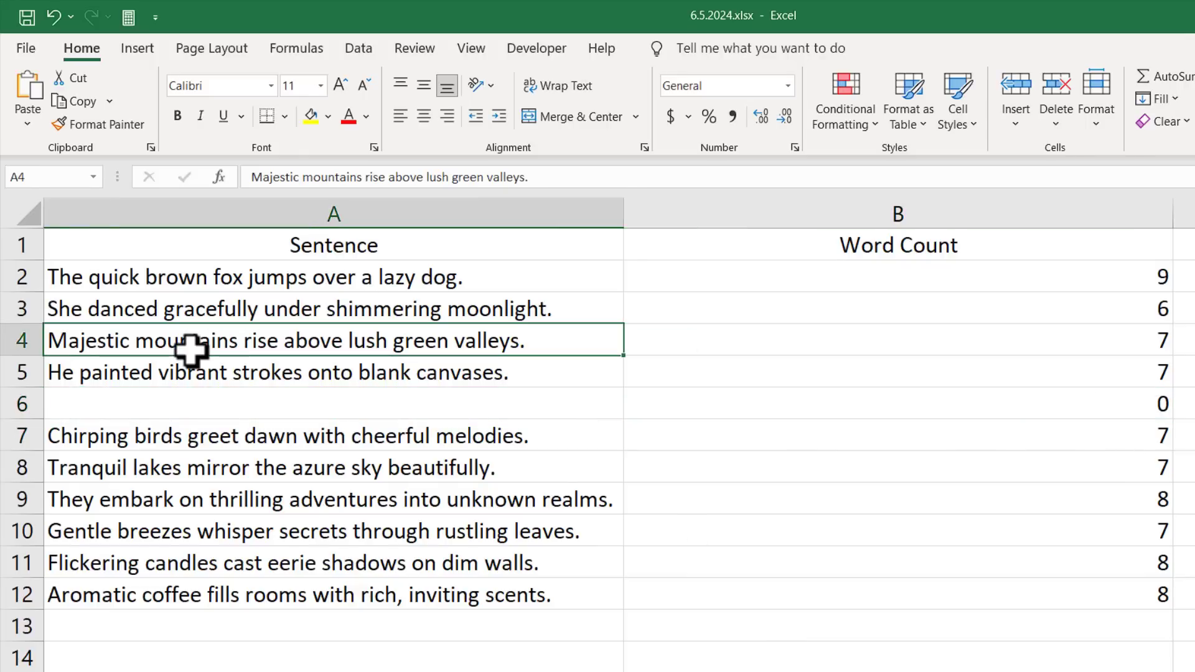
key(Delete)
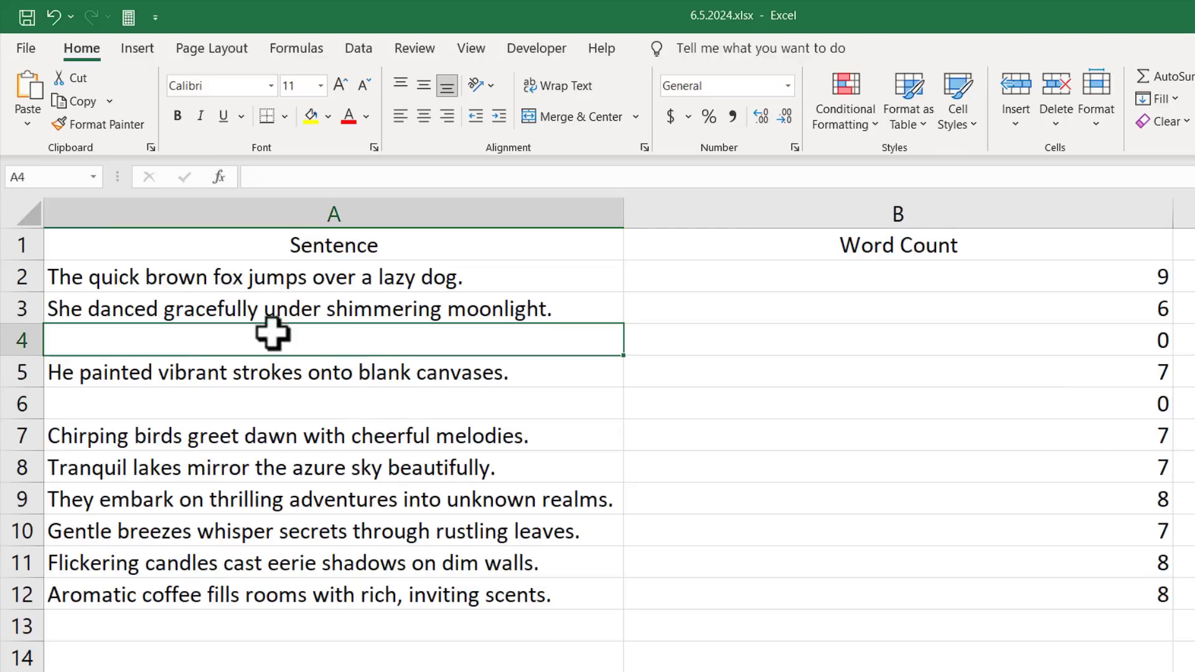
click(64, 278)
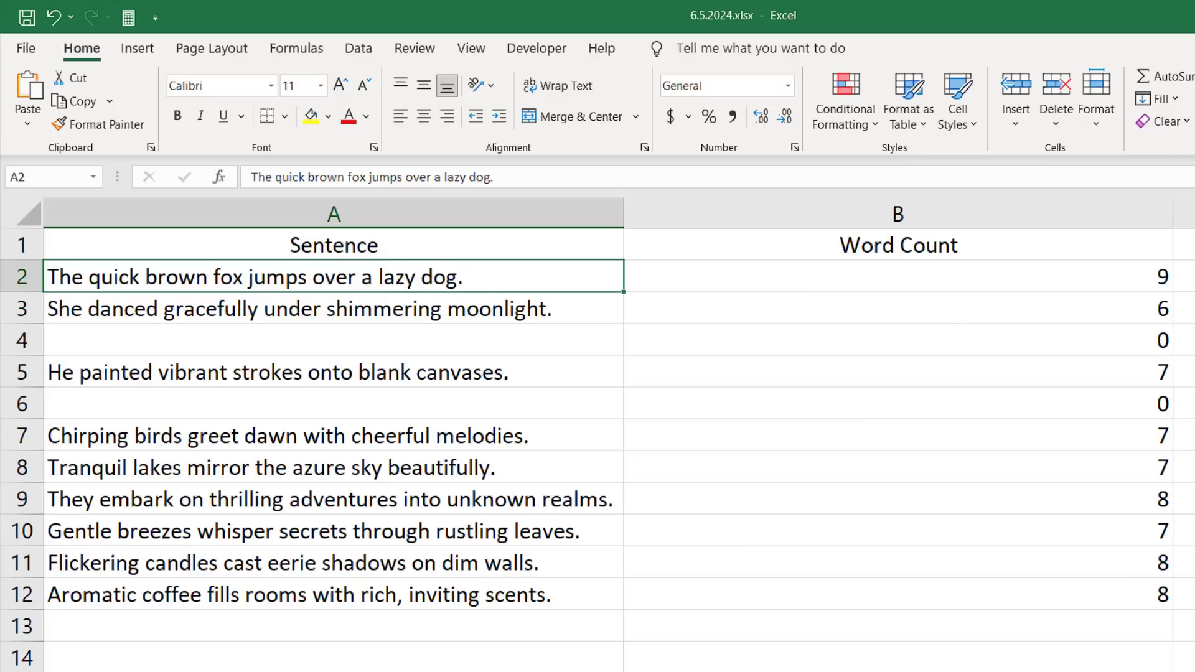
click(1147, 273)
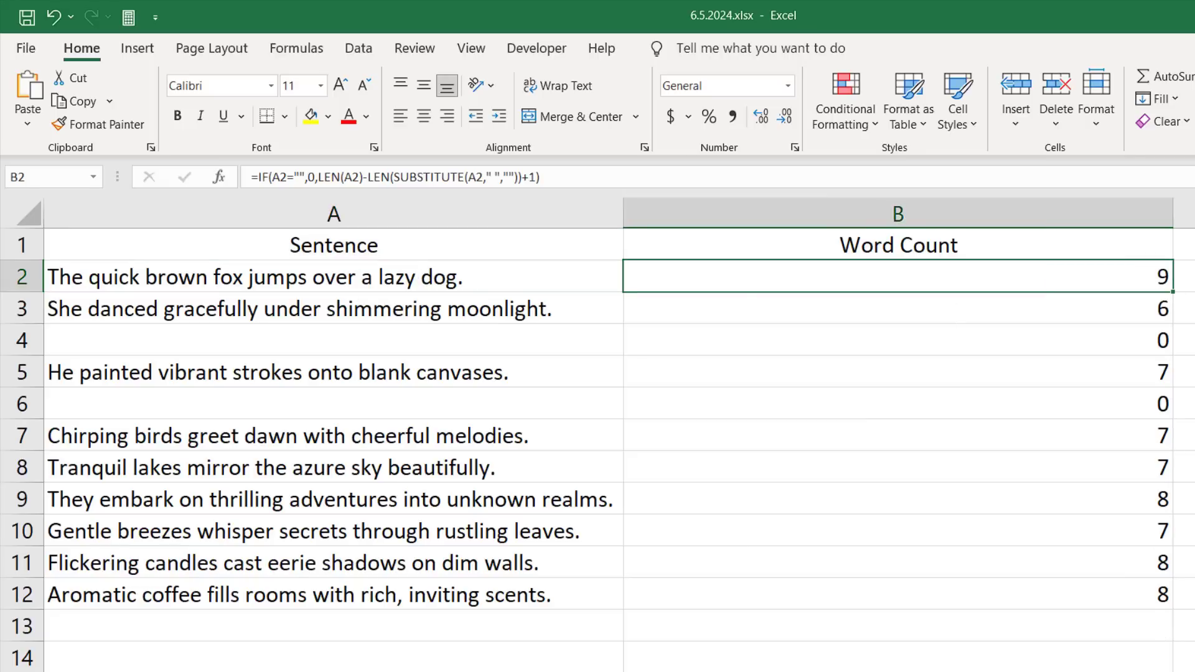